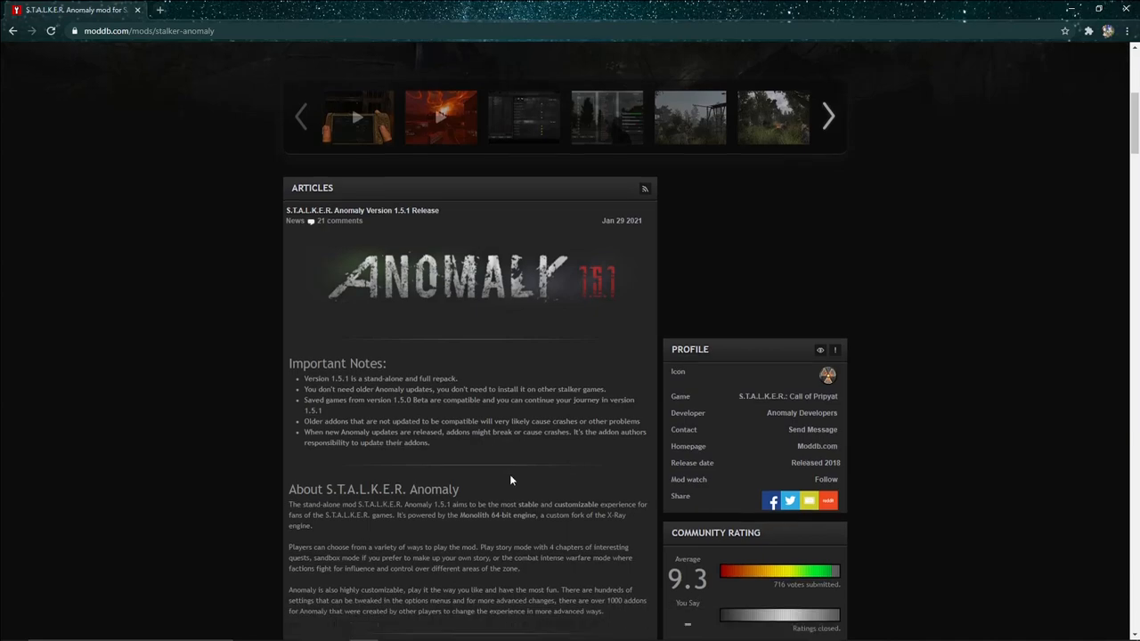
- Read through the Anomaly mod's summary page, including the Download and Installation section
scroll(470, 455, down, 15)
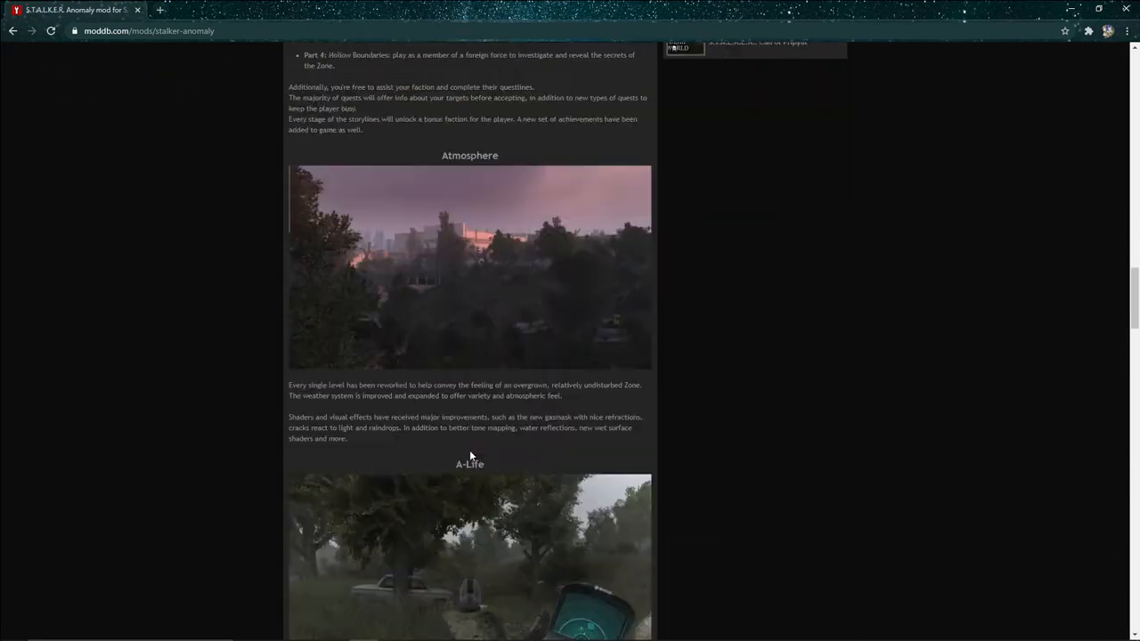
scroll(471, 455, up, 6)
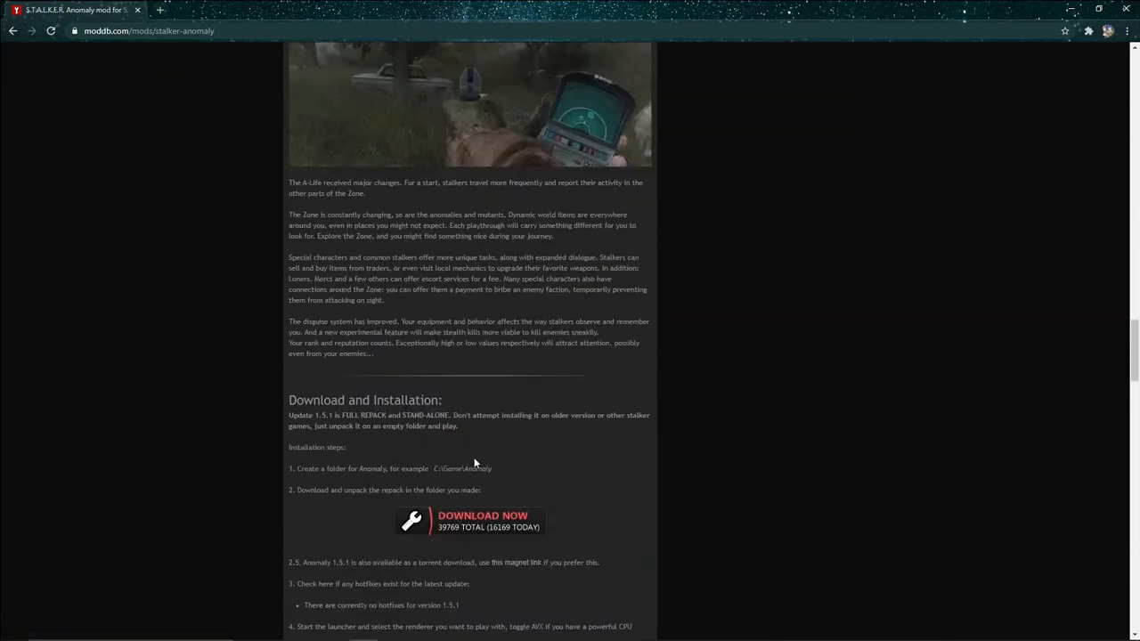
scroll(347, 501, down, 3)
scroll(425, 499, down, 1)
scroll(425, 496, down, 1)
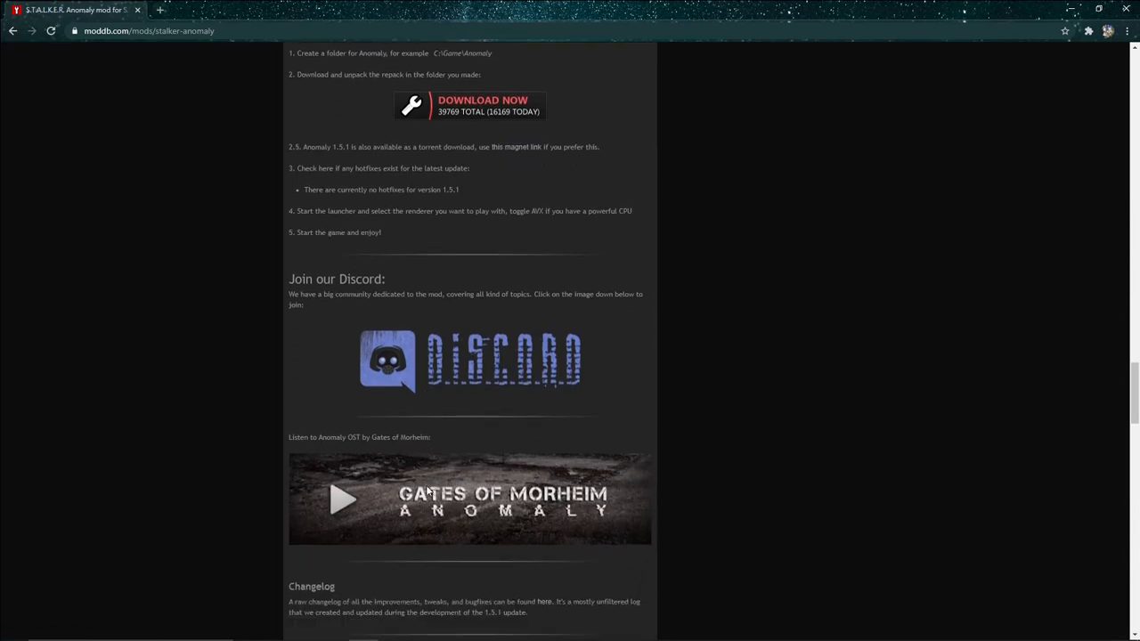
scroll(288, 444, down, 6)
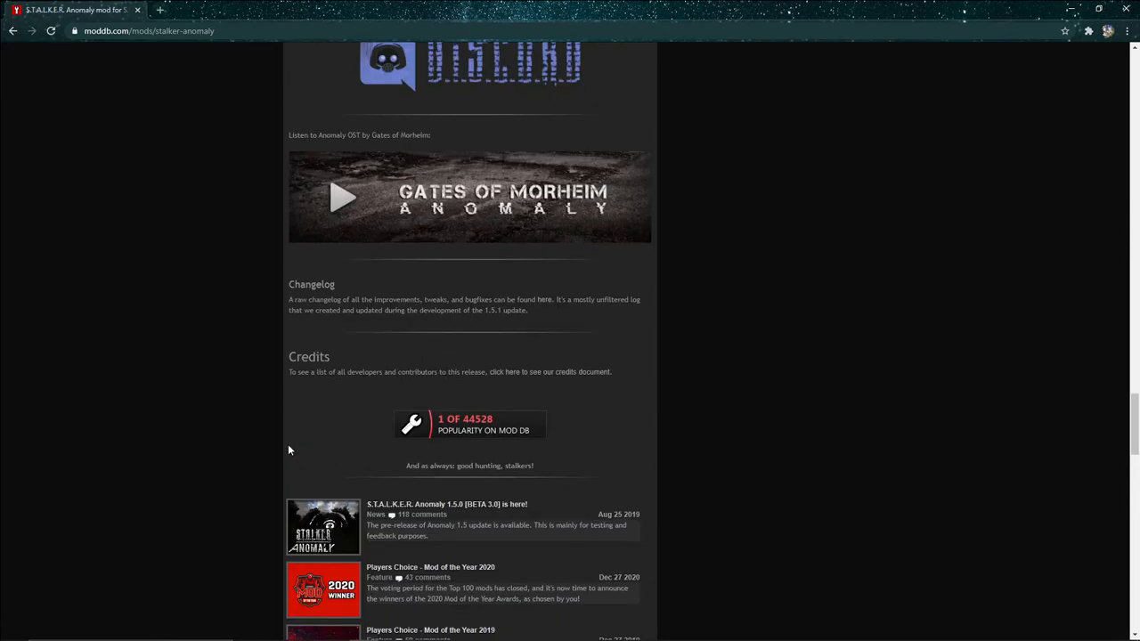
scroll(289, 445, up, 4)
scroll(290, 444, up, 20)
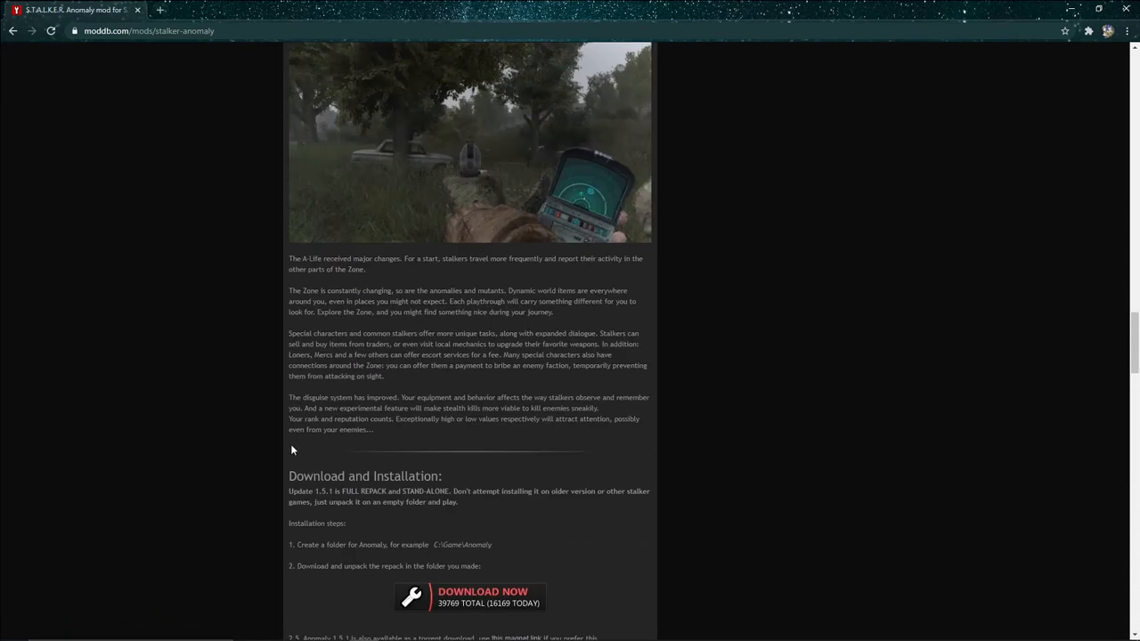
scroll(286, 439, up, 20)
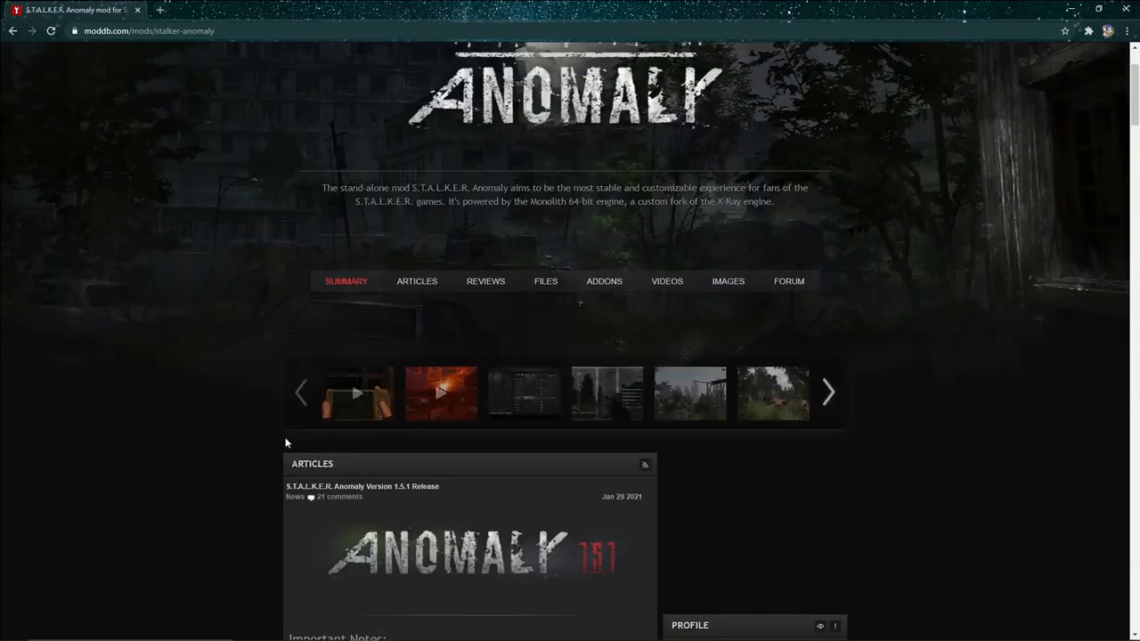
- Open the S.T.A.L.K.E.R. Anomaly 1.5.1 download page from the mod's files listing
click(544, 283)
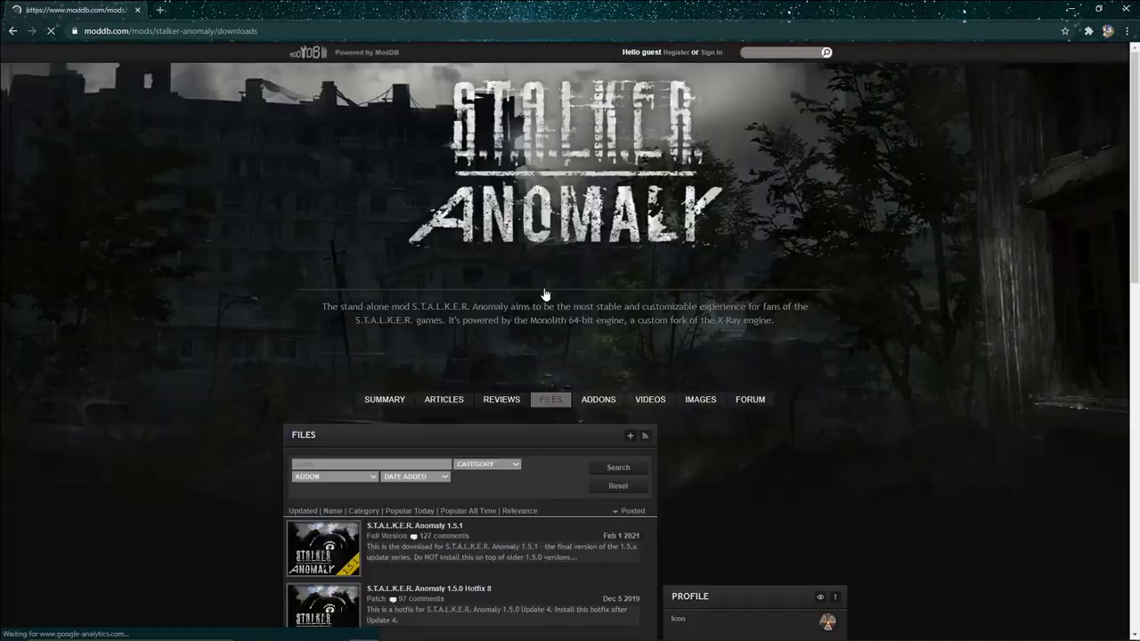
scroll(424, 383, down, 3)
click(405, 285)
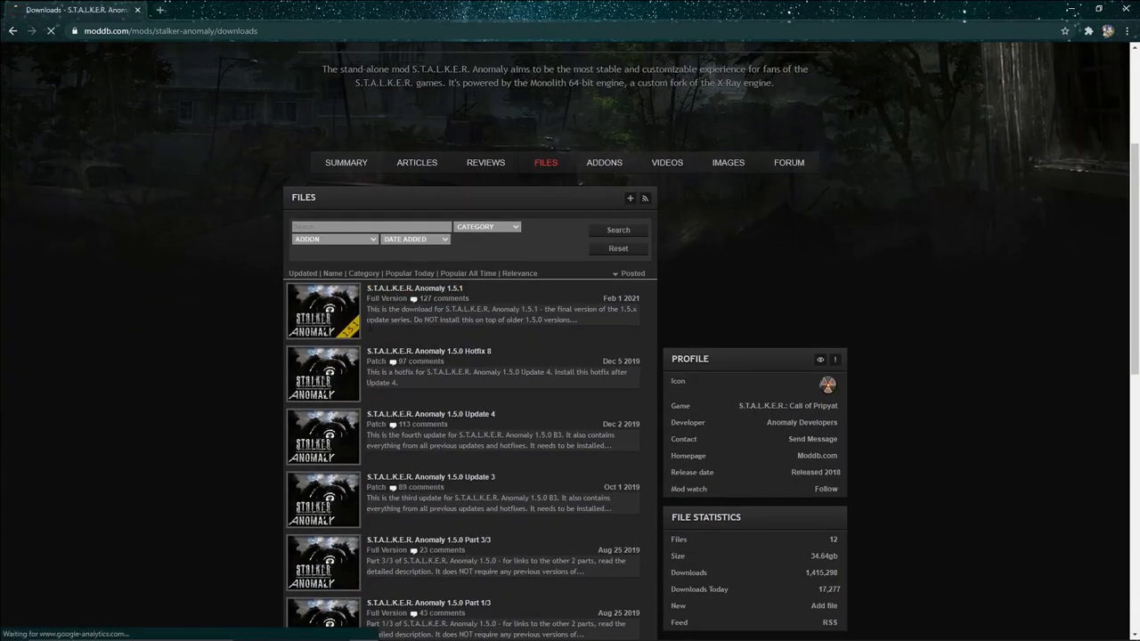
scroll(301, 400, down, 2)
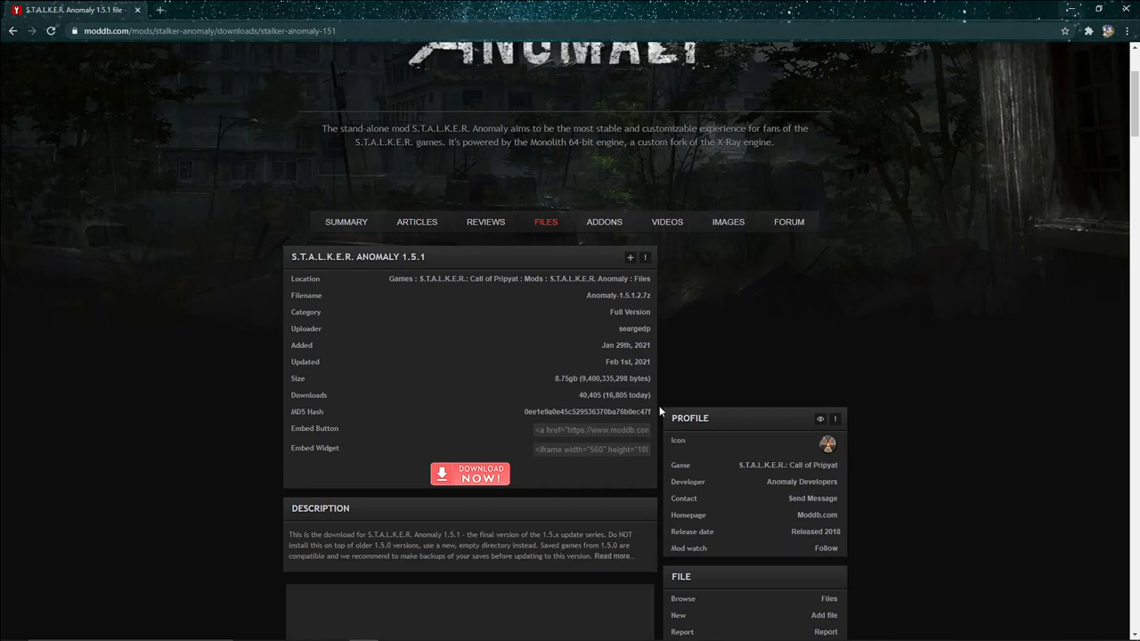
- Minimize the browser, switch to File Explorer and show the Downloads folder in a smaller window
click(1068, 10)
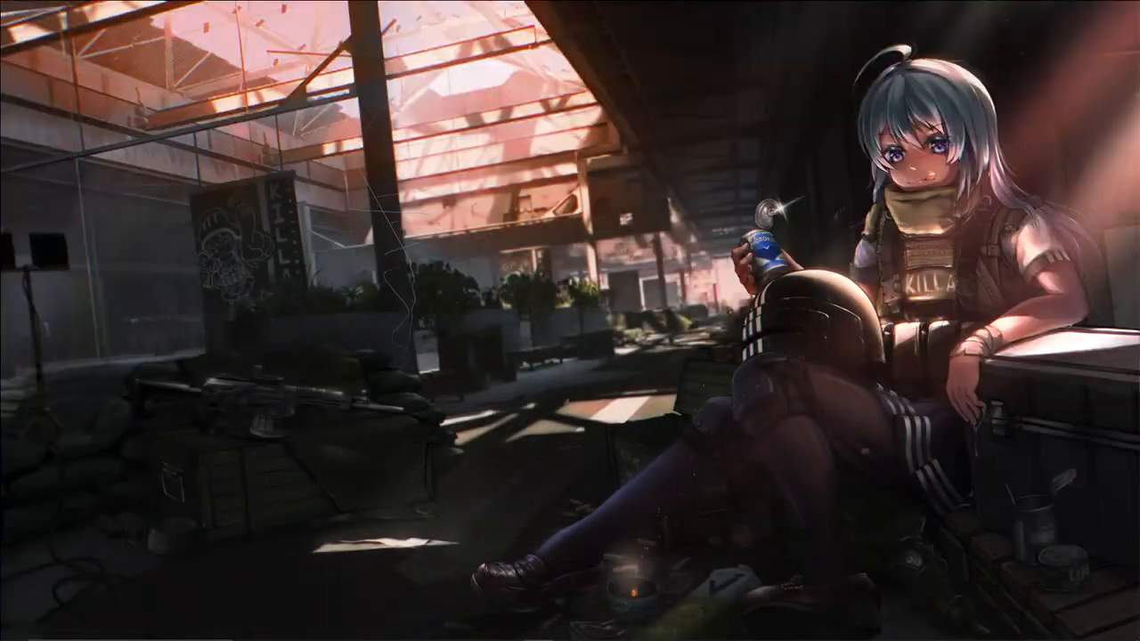
click(305, 630)
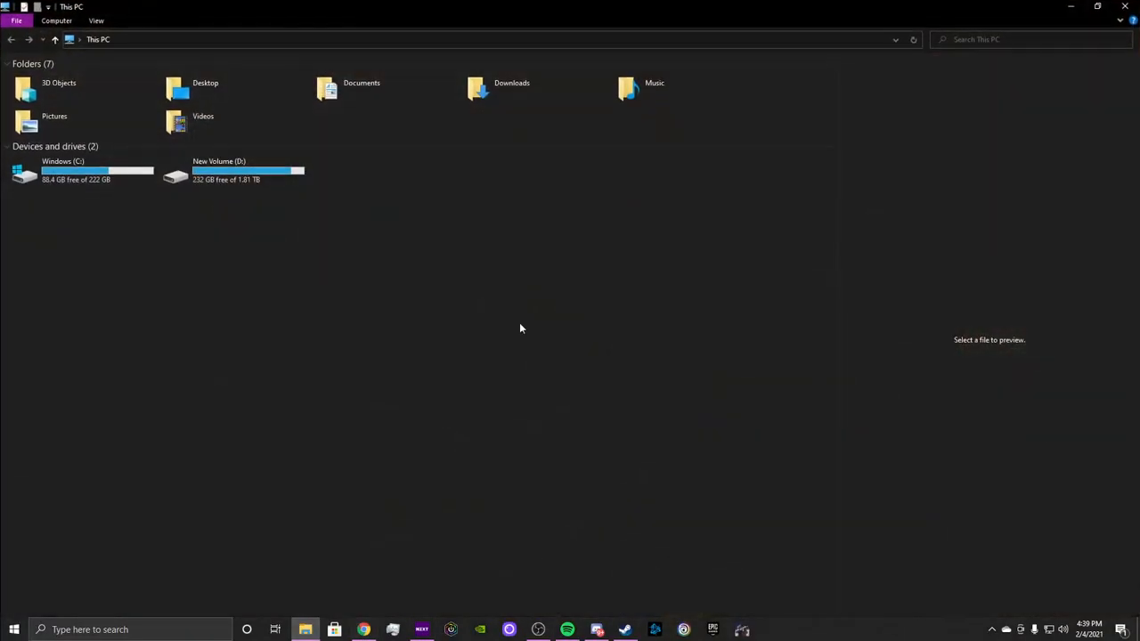
double_click(491, 96)
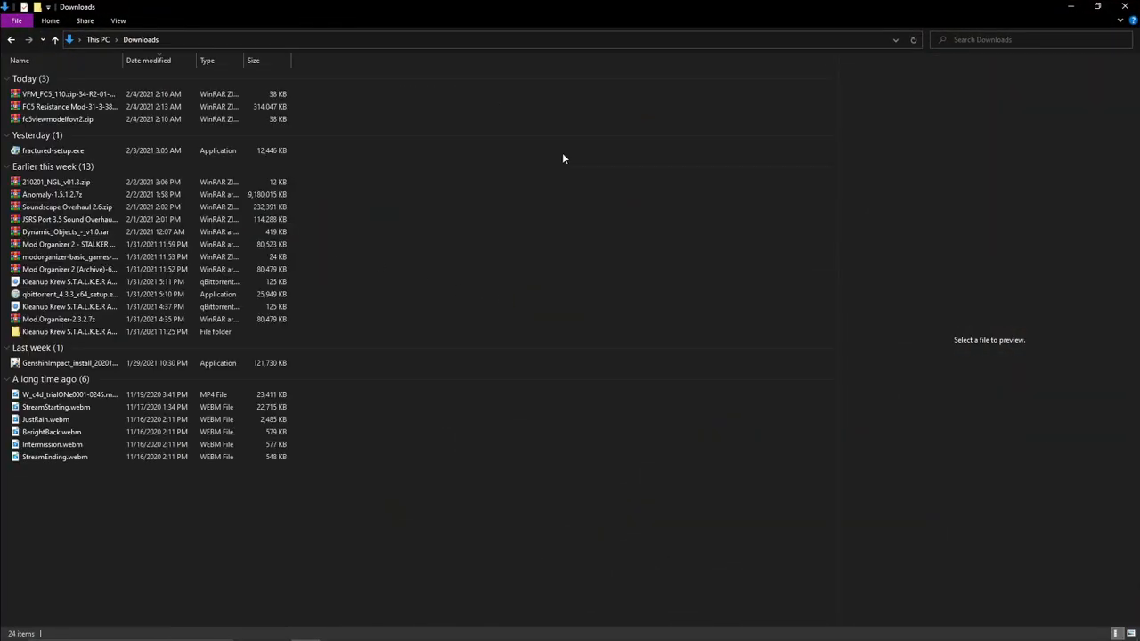
click(1097, 6)
drag(480, 221, 600, 151)
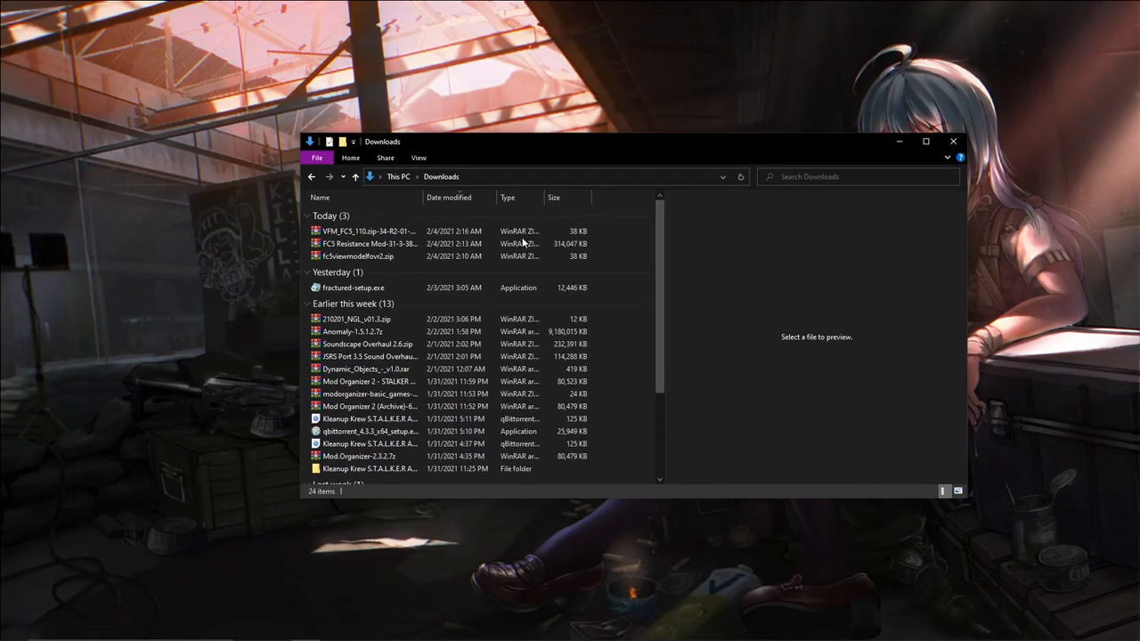
- Open the Anomaly-1.5.1.2.7z archive in WinRAR, dismiss the expiry notification and close the Downloads folder window
scroll(363, 318, down, 2)
scroll(364, 318, up, 1)
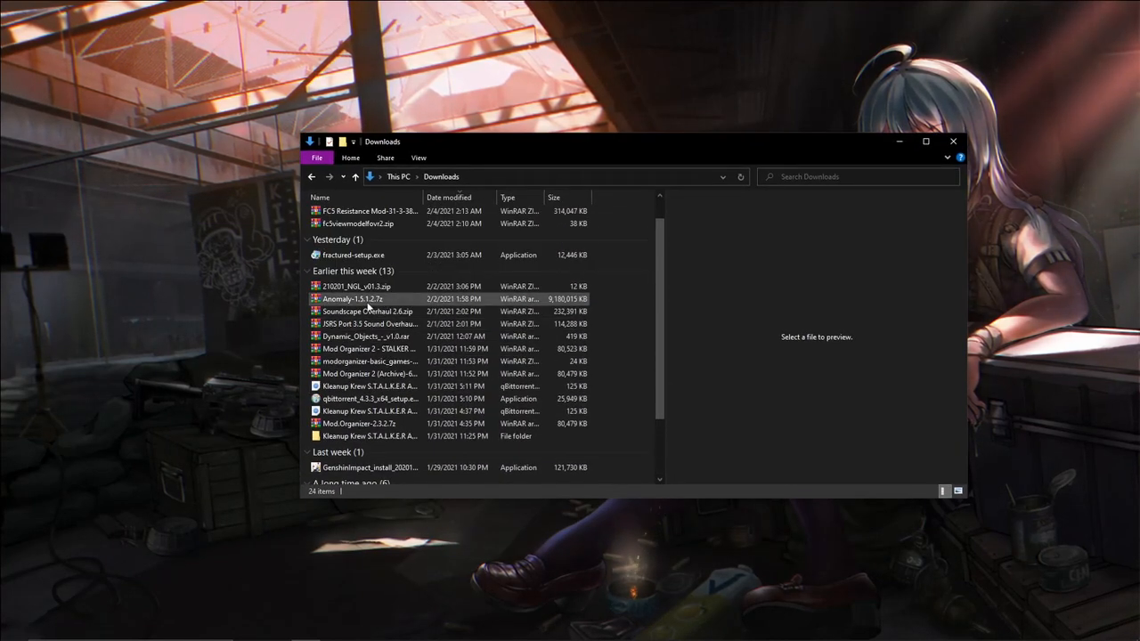
double_click(367, 301)
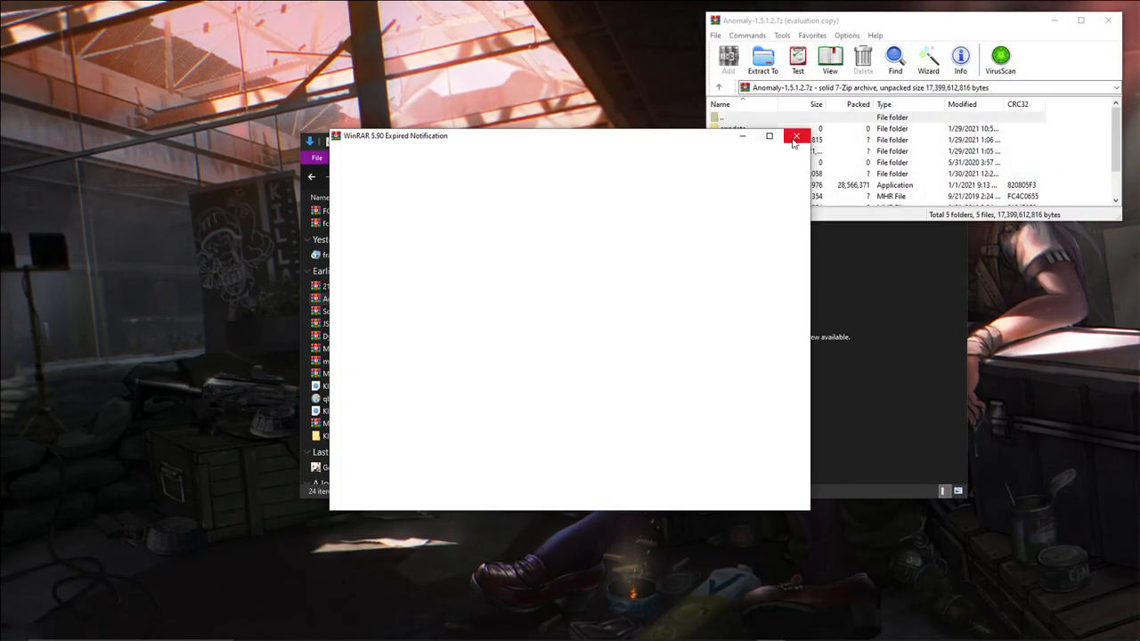
click(794, 133)
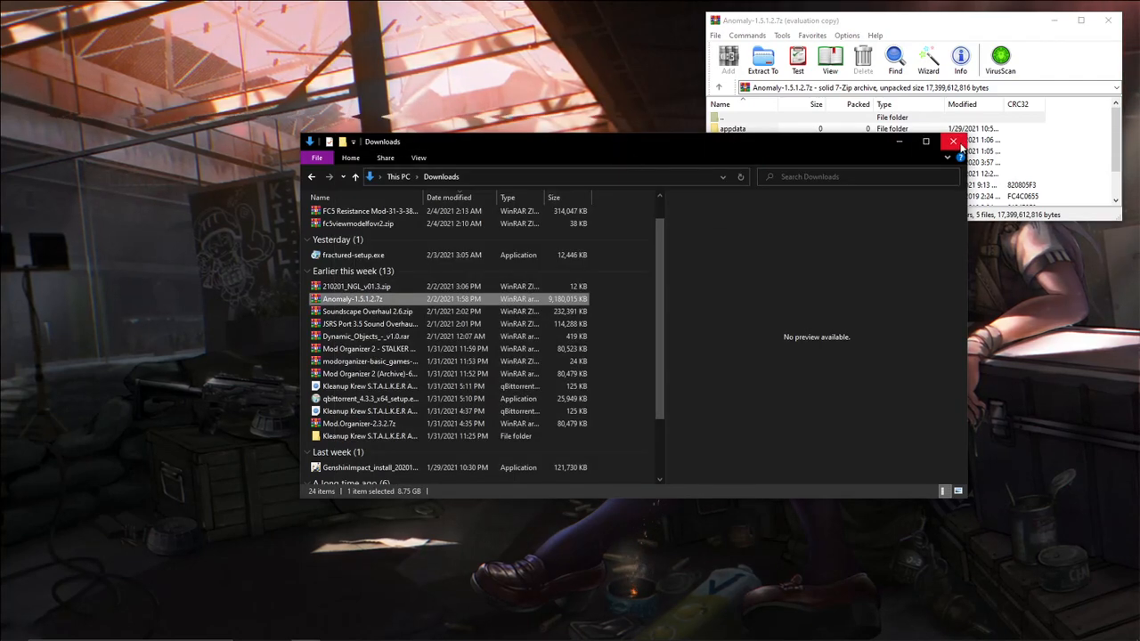
click(950, 140)
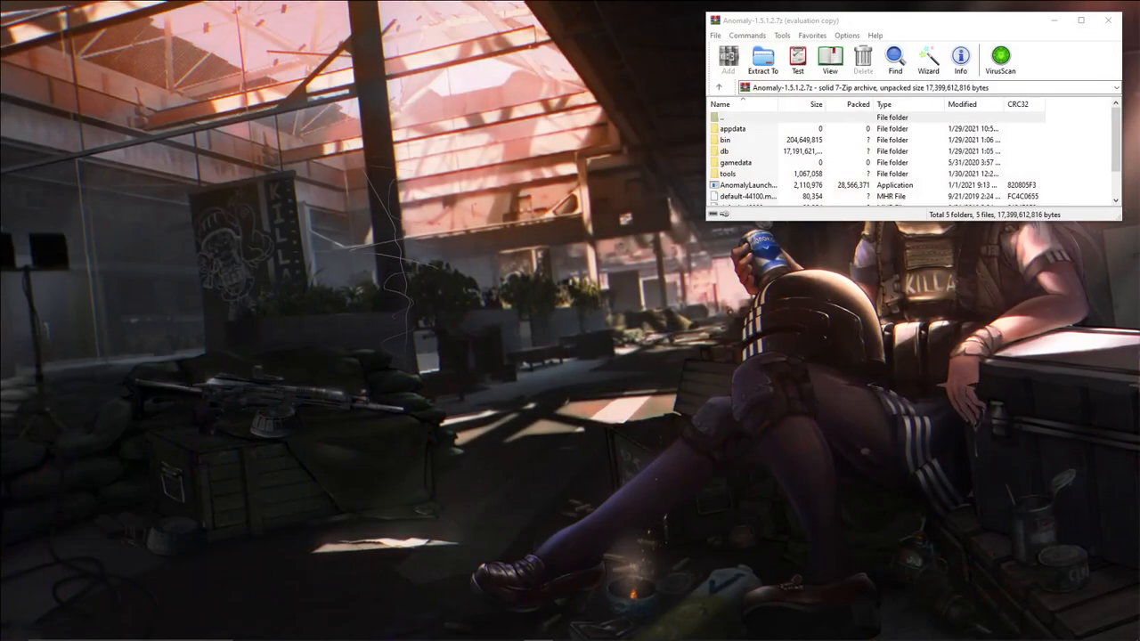
- Open the Windows (C:) drive in a new File Explorer window
mouse_move(392, 632)
click(305, 629)
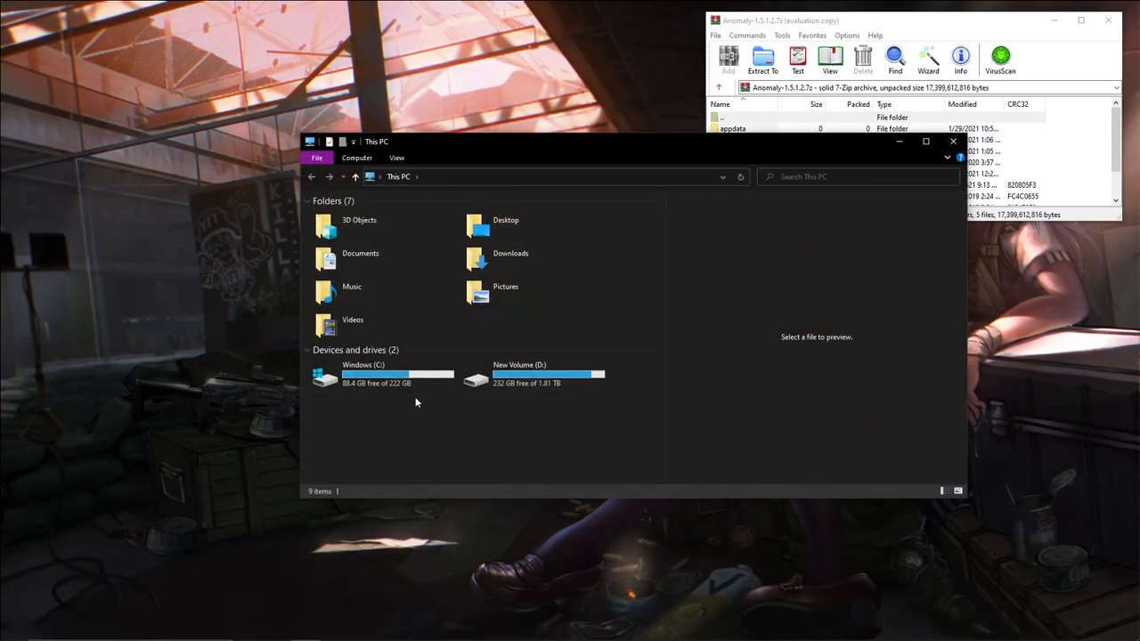
double_click(358, 378)
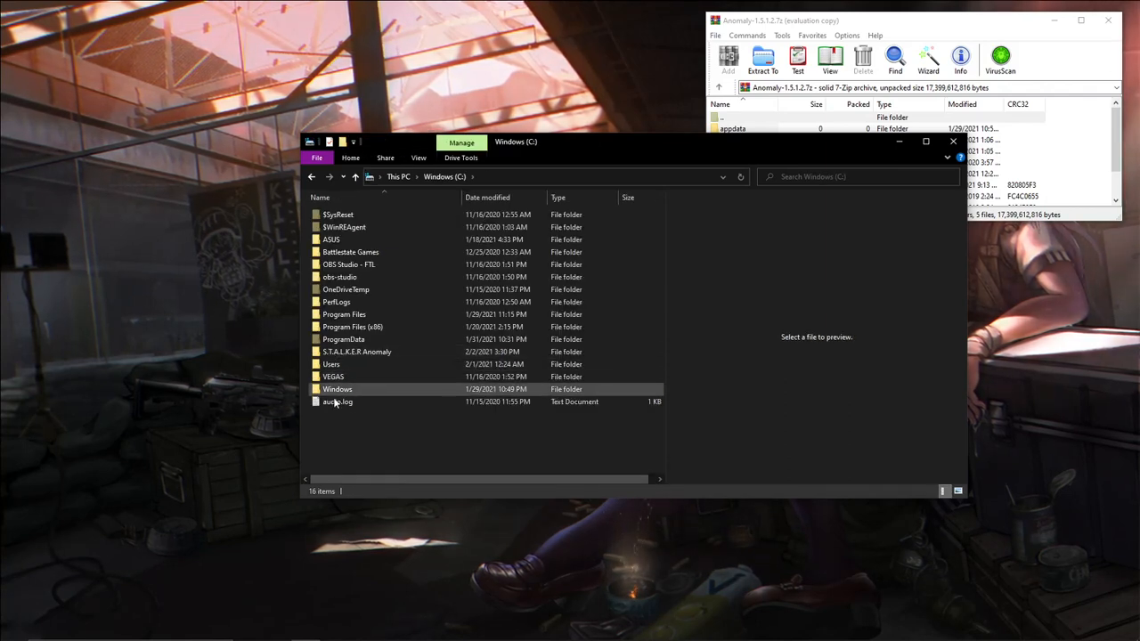
- Create a new folder in the root of the C: drive and delete it again
right_click(341, 436)
mouse_move(382, 560)
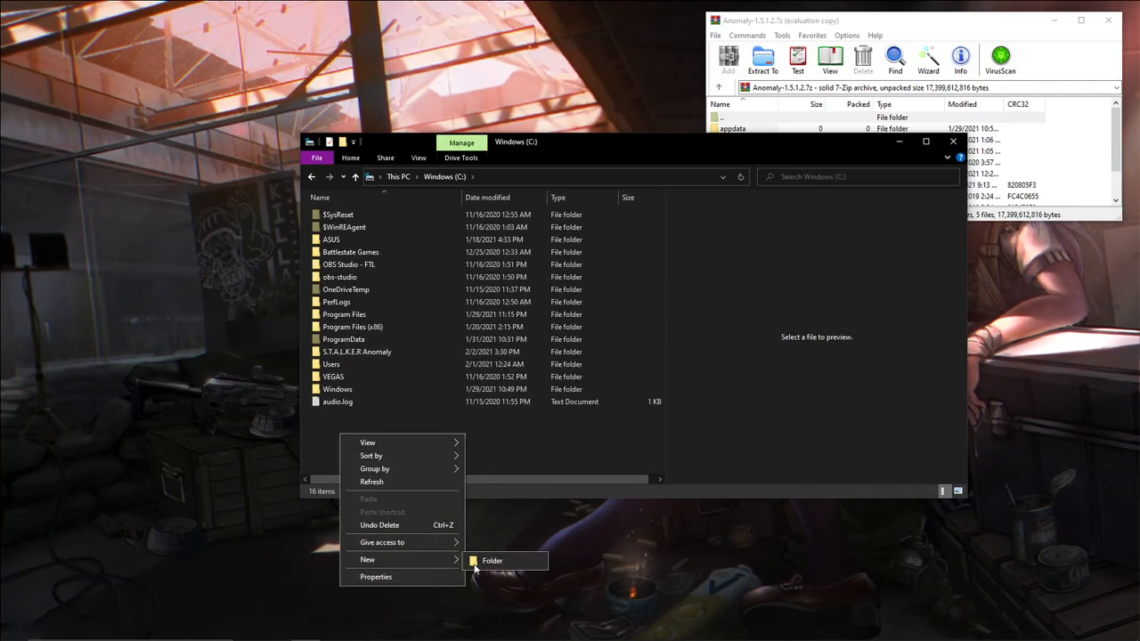
click(494, 559)
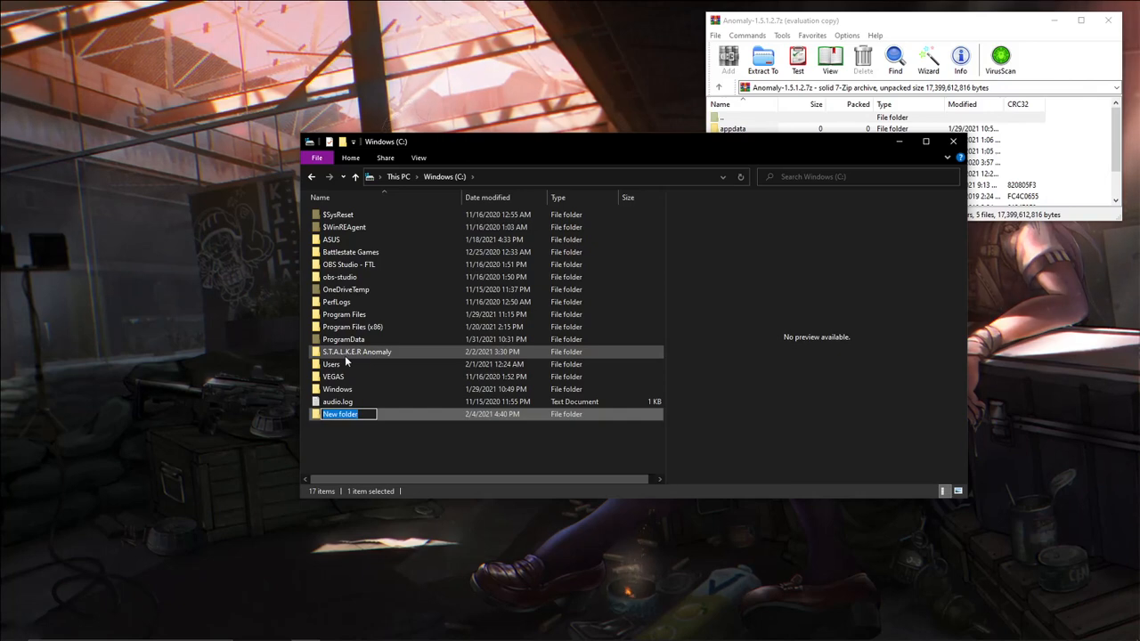
right_click(405, 416)
click(435, 376)
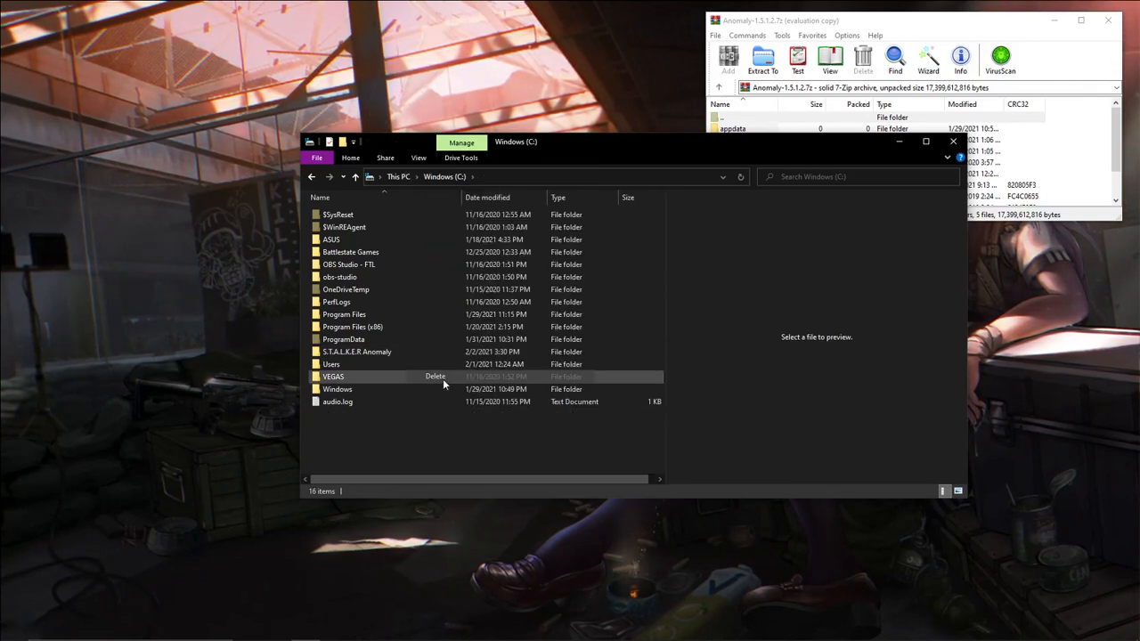
- Open the S.T.A.L.K.E.R Anomaly folder beside the archive, select all of the archive's contents, and put both windows away
double_click(363, 353)
drag(699, 147, 420, 140)
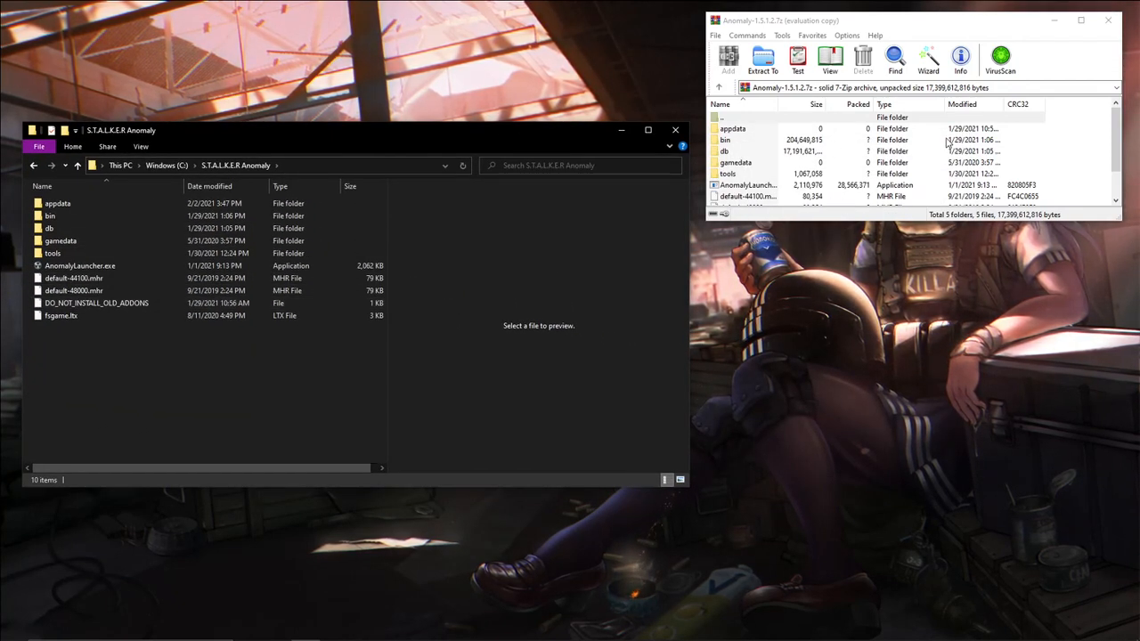
drag(1058, 133, 898, 237)
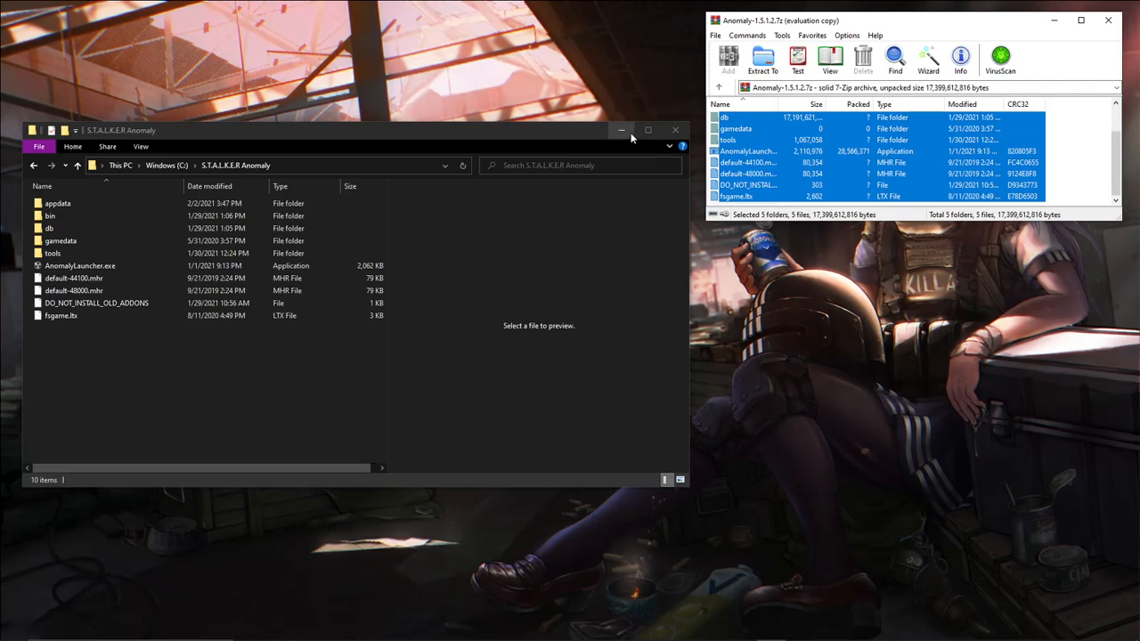
click(676, 131)
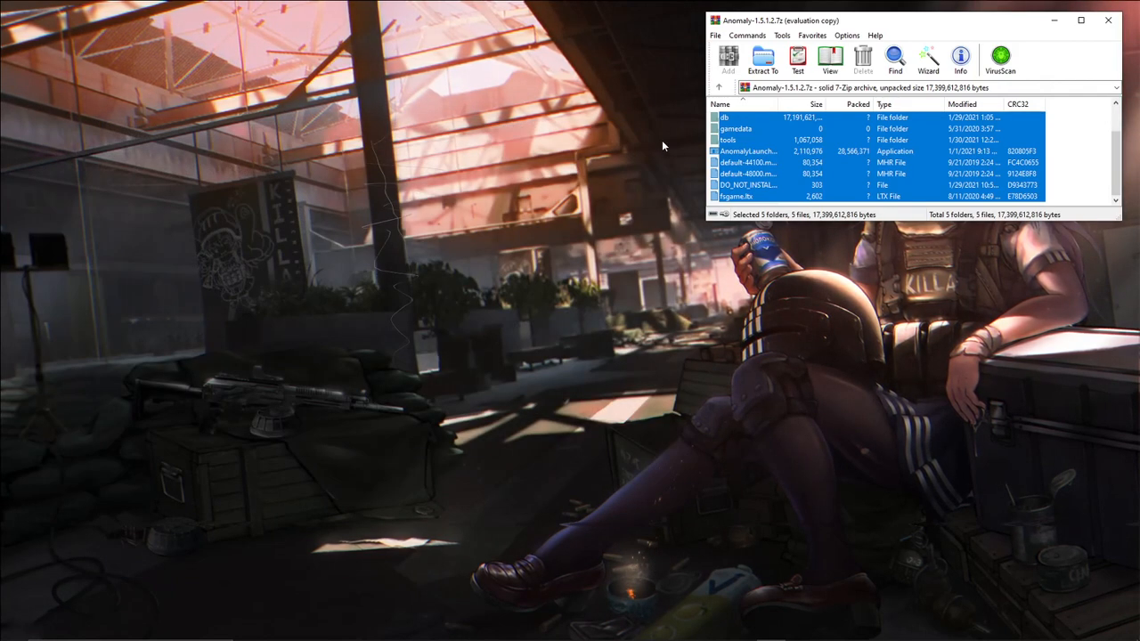
click(1054, 21)
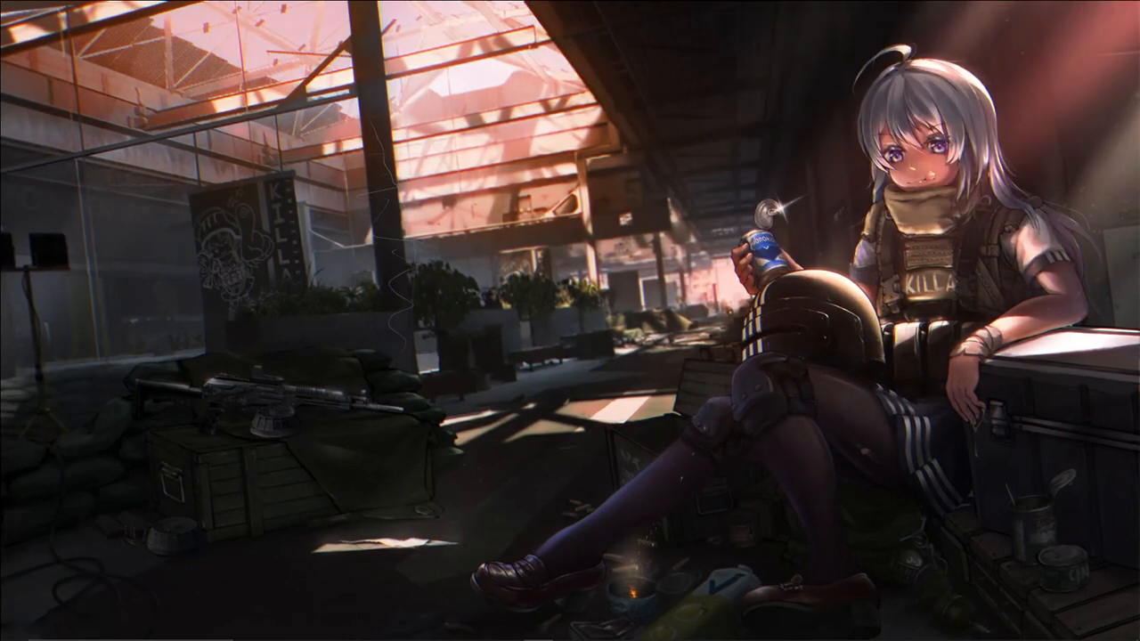
- Open the Mod Organizer 2 - STALKER Anomaly Repack archive from the Downloads folder and dismiss the WinRAR notification
click(305, 628)
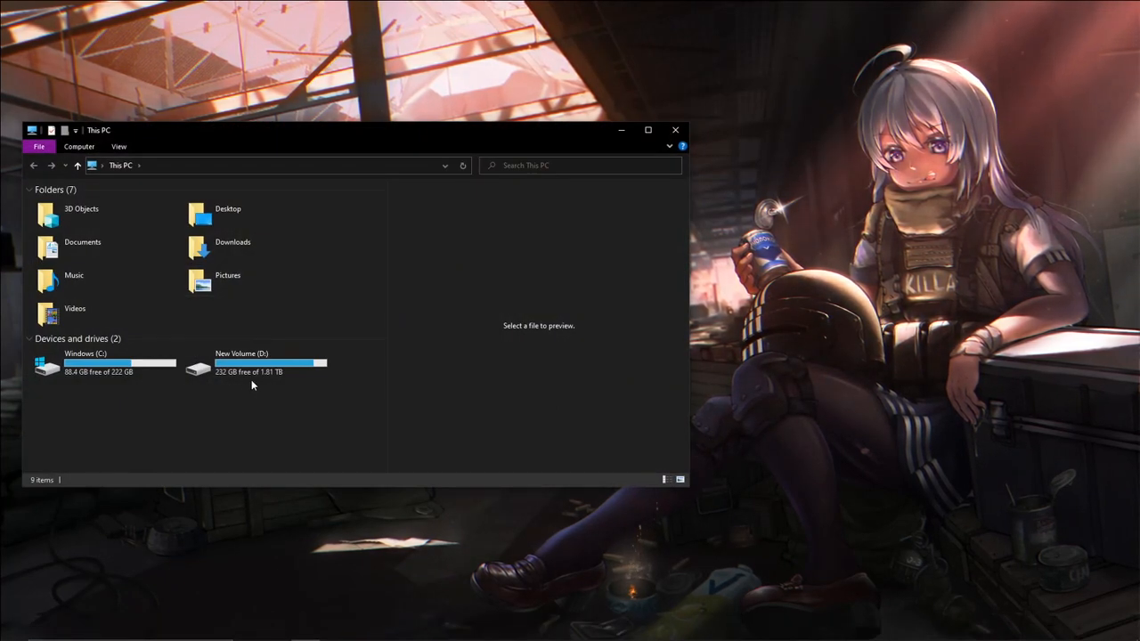
double_click(253, 244)
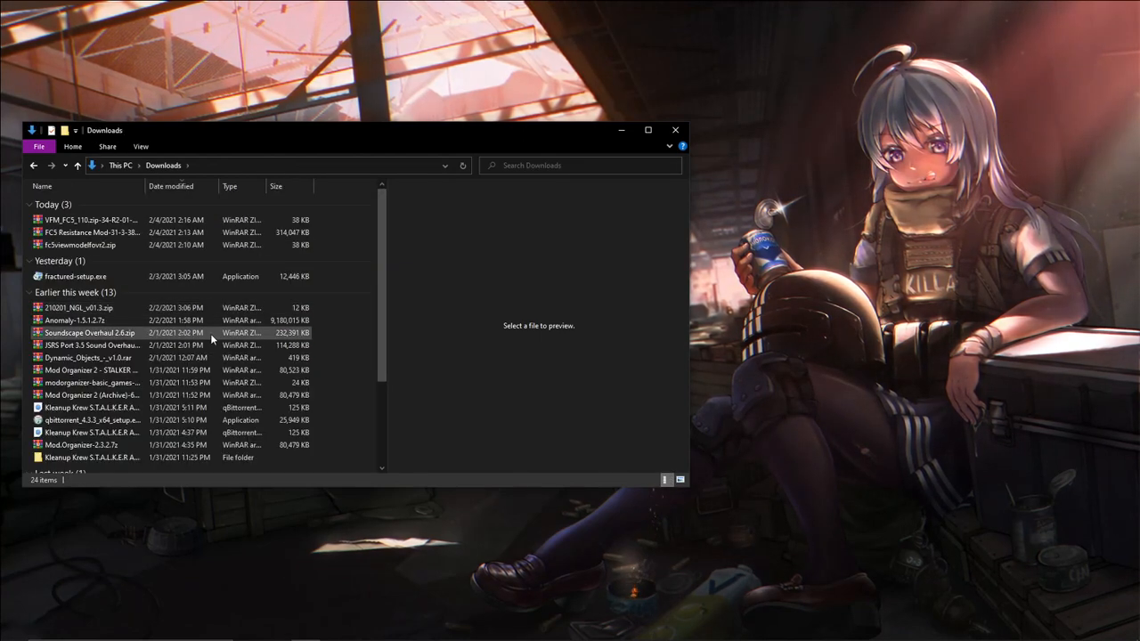
double_click(94, 371)
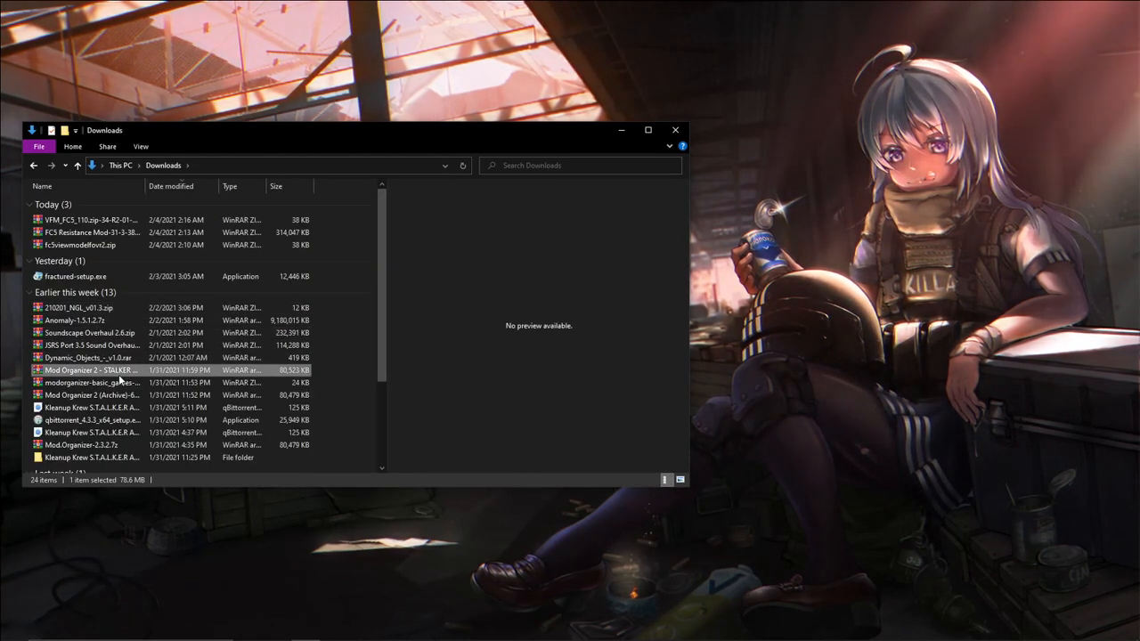
click(796, 135)
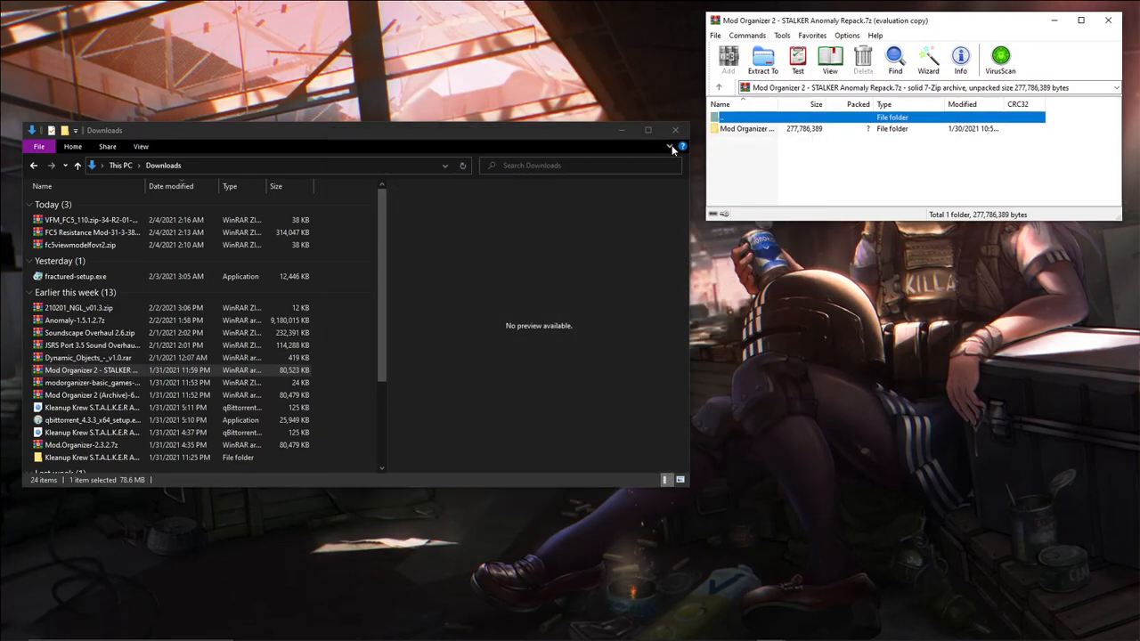
- Browse from the Downloads folder to the personal user profile folder inside Users on the C: drive
click(246, 156)
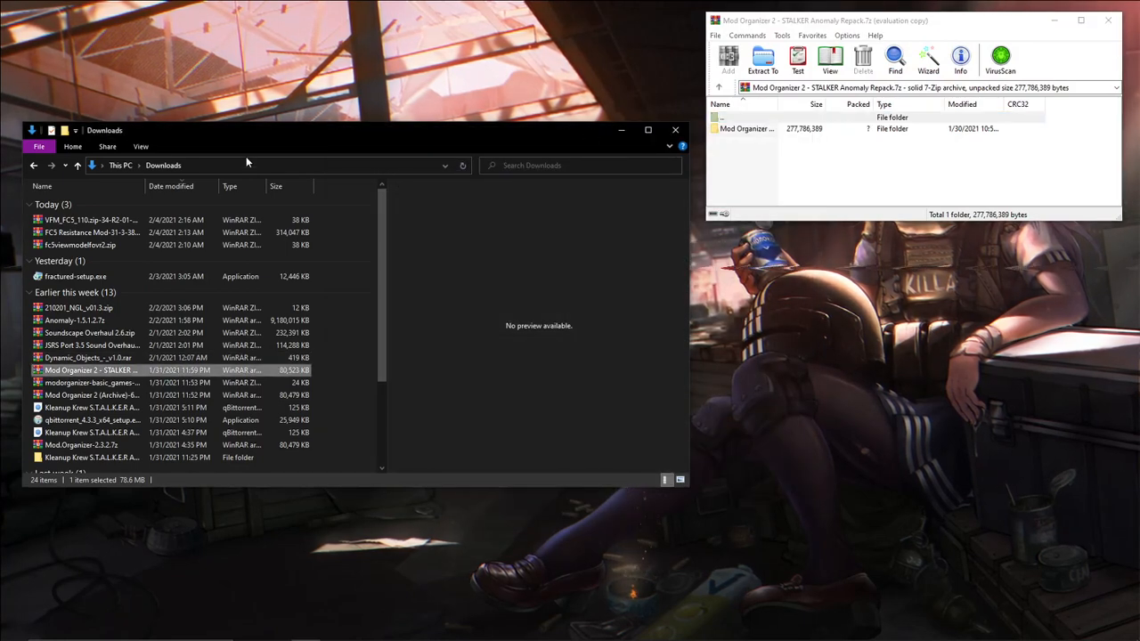
click(130, 169)
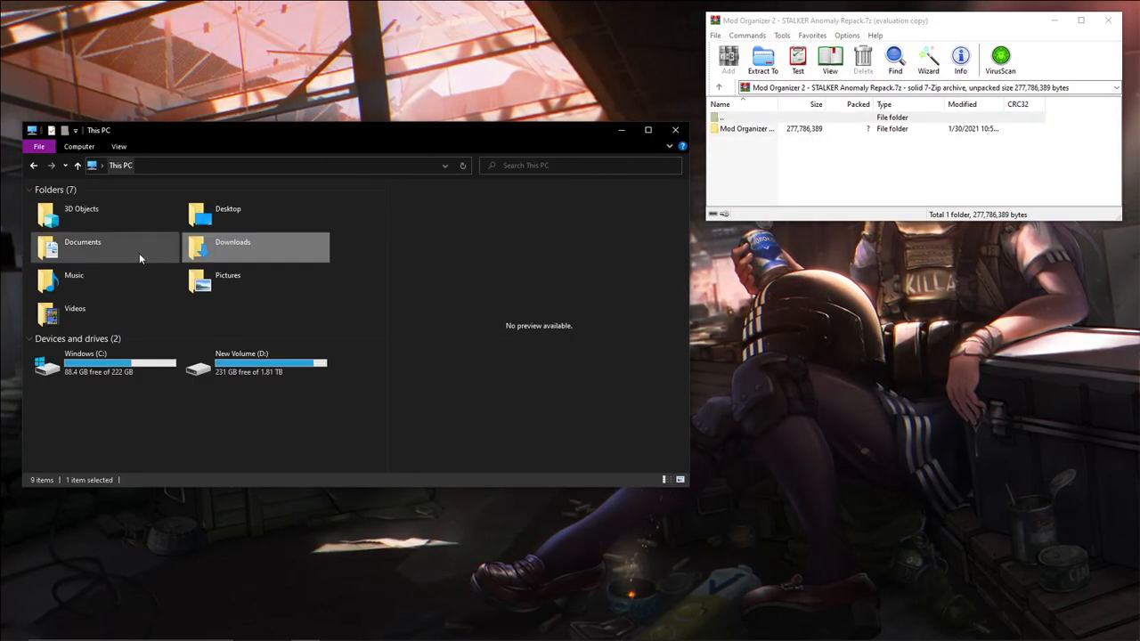
double_click(142, 367)
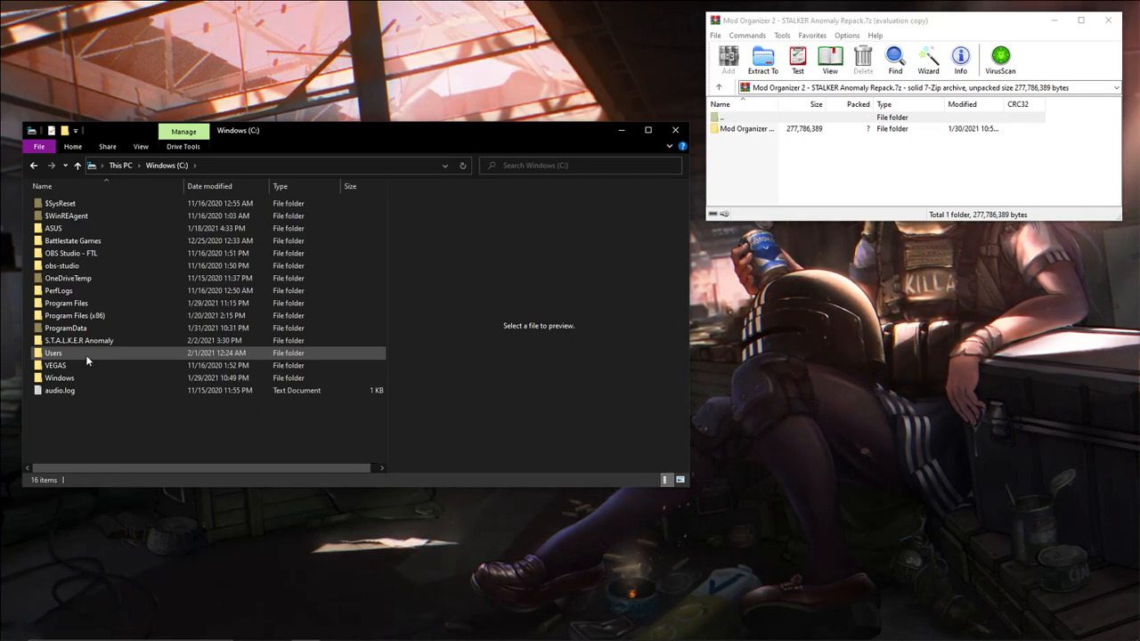
double_click(53, 354)
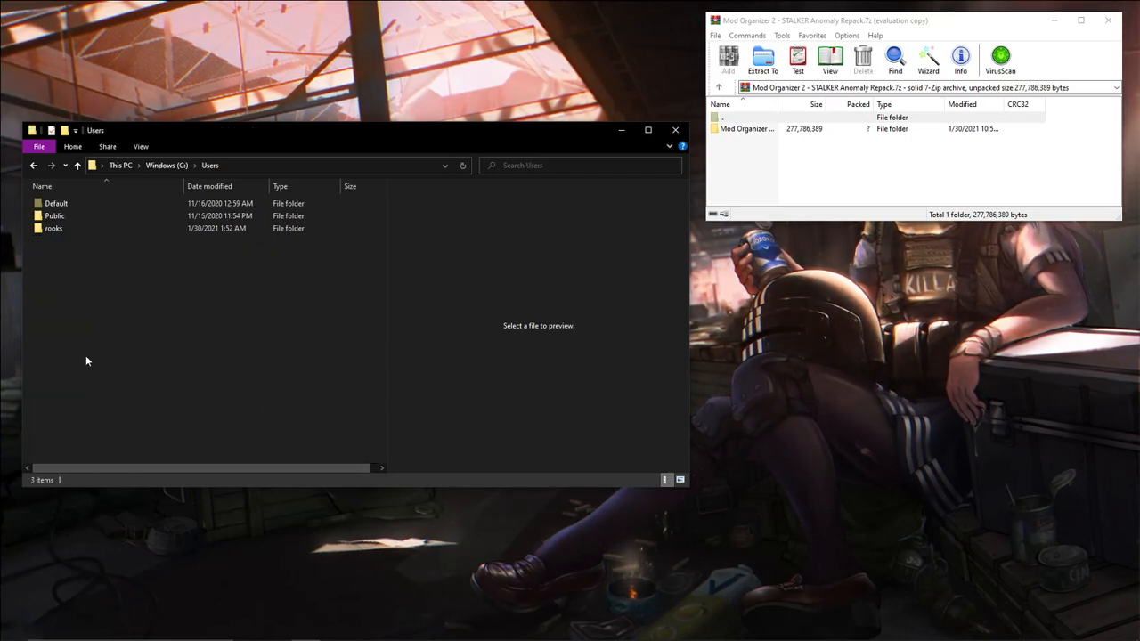
double_click(69, 231)
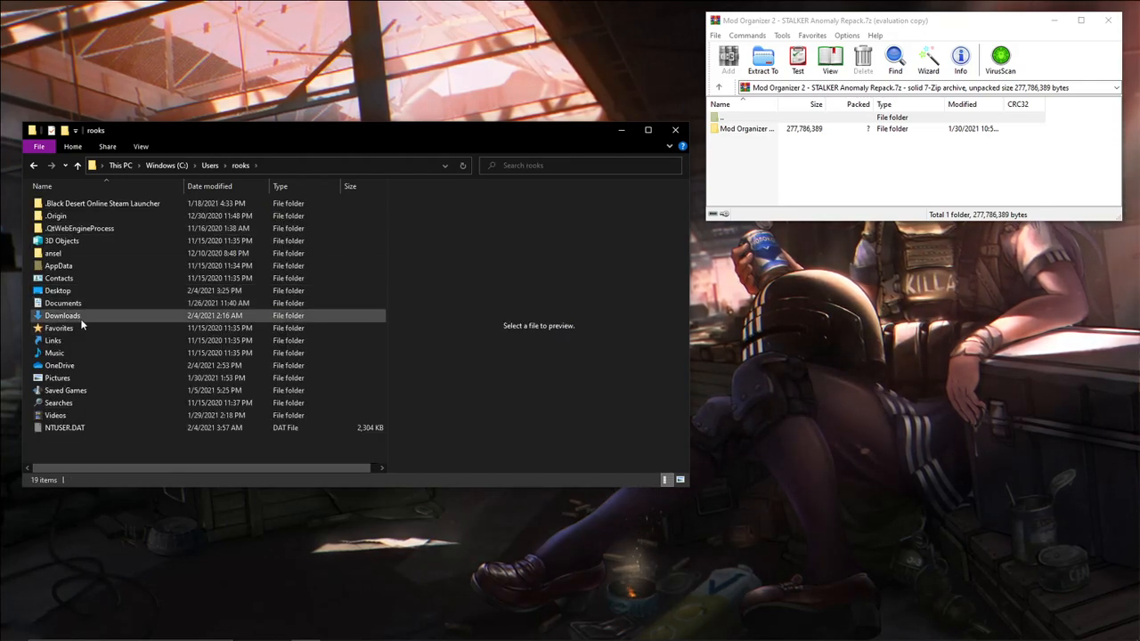
- Open the profile's Desktop folder, and close the repack archive after selecting its Mod Organizer folder
double_click(82, 291)
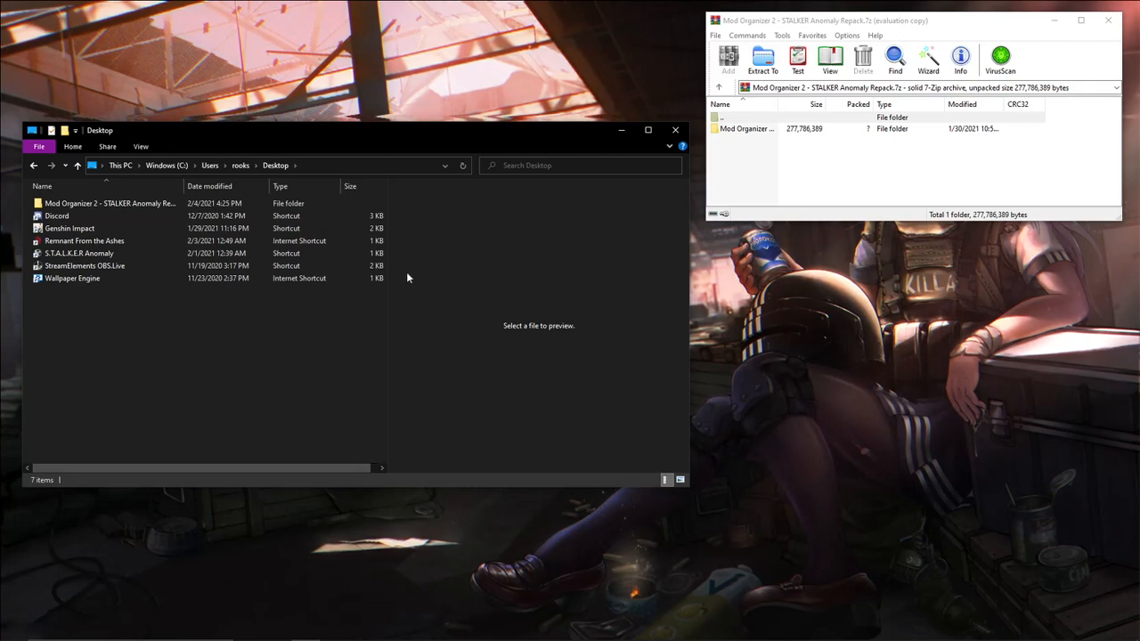
click(759, 131)
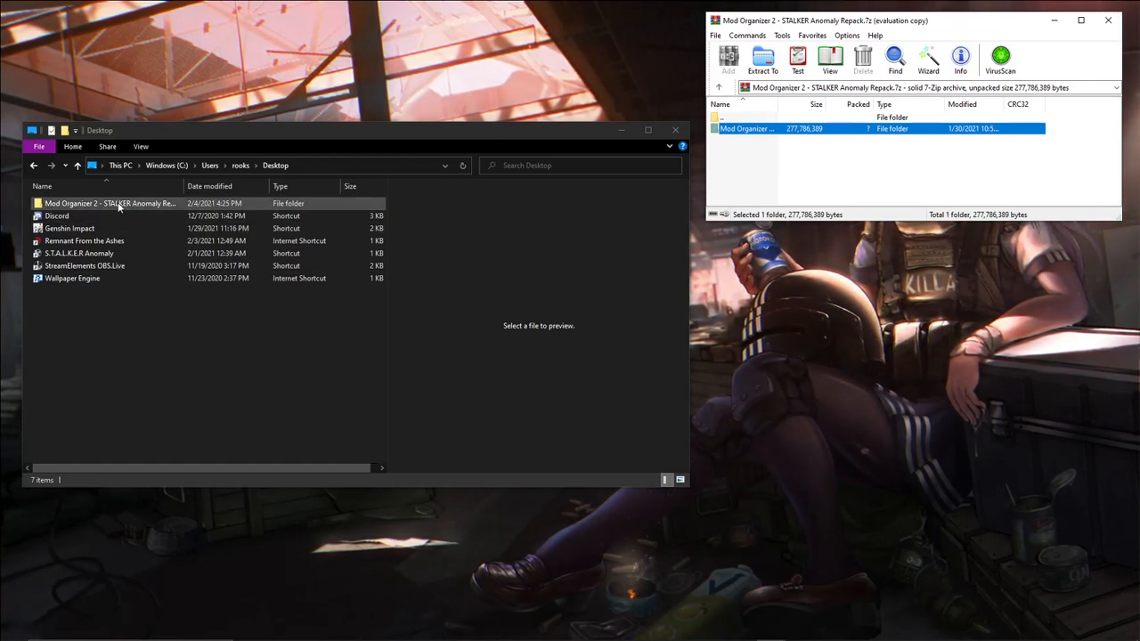
click(1109, 20)
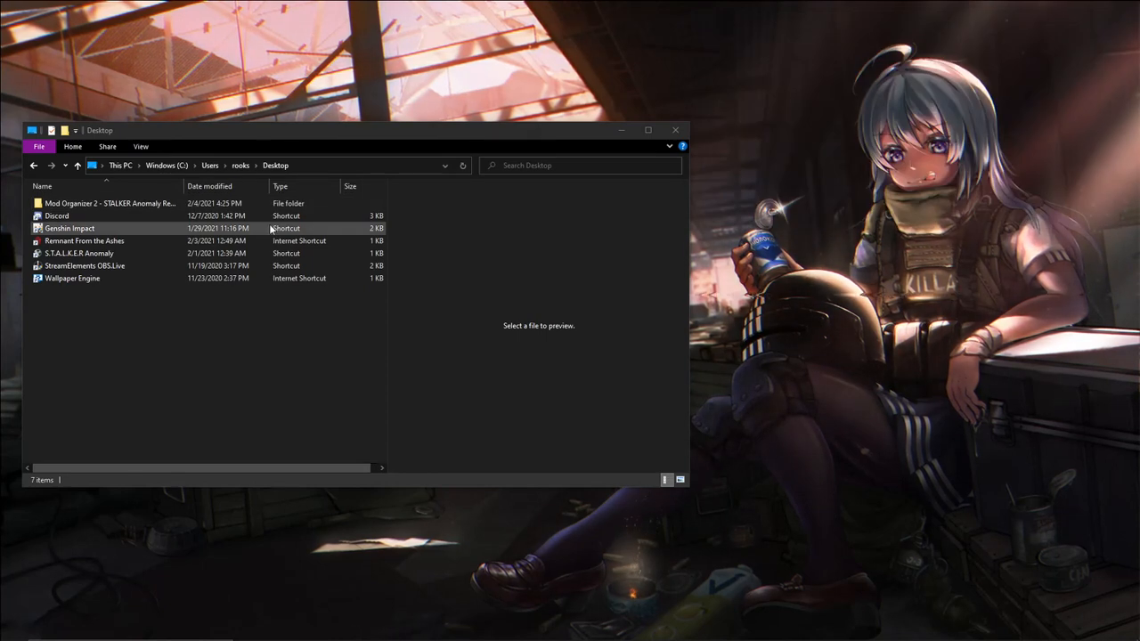
- Launch ModOrganizer.exe from the Mod Organizer 2 - STALKER Anomaly Repack folder on the Desktop
double_click(106, 205)
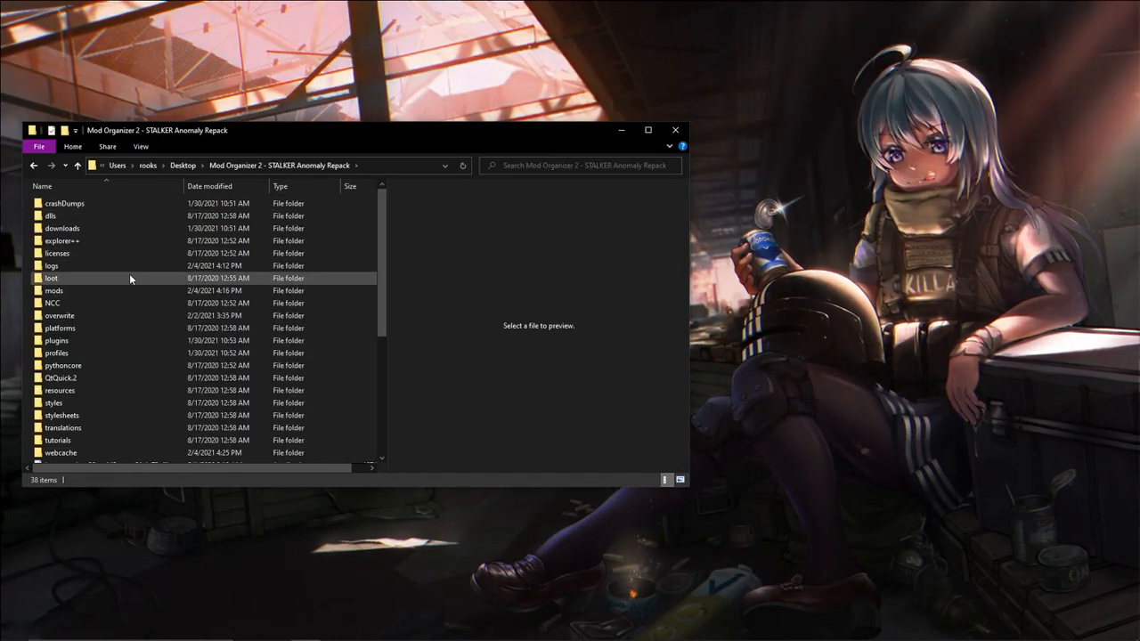
scroll(150, 289, down, 5)
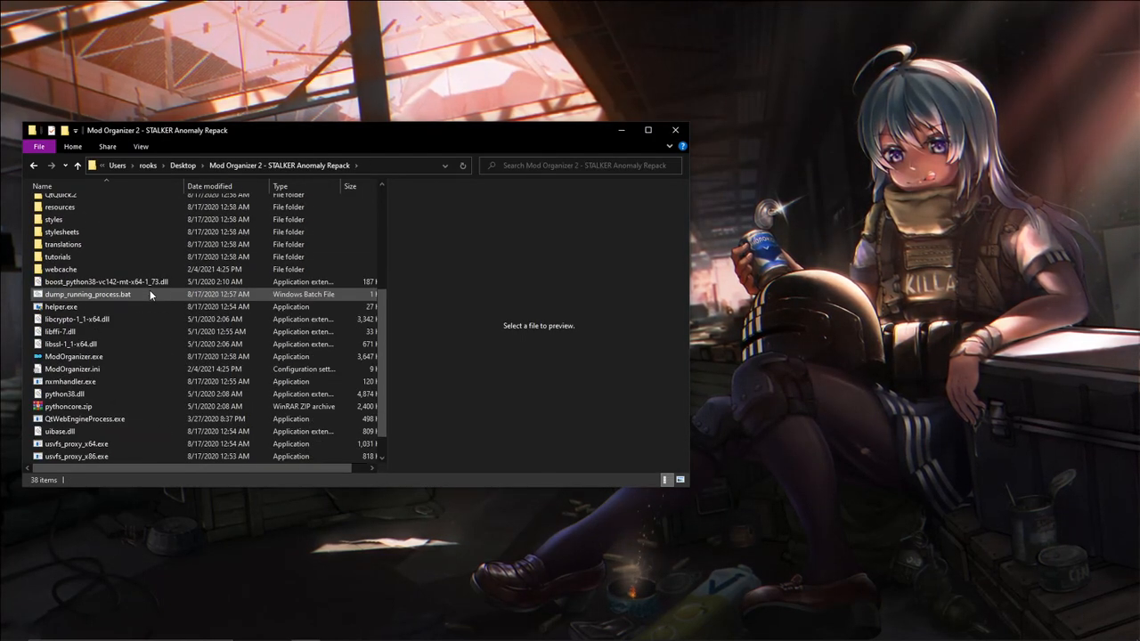
click(108, 357)
double_click(108, 356)
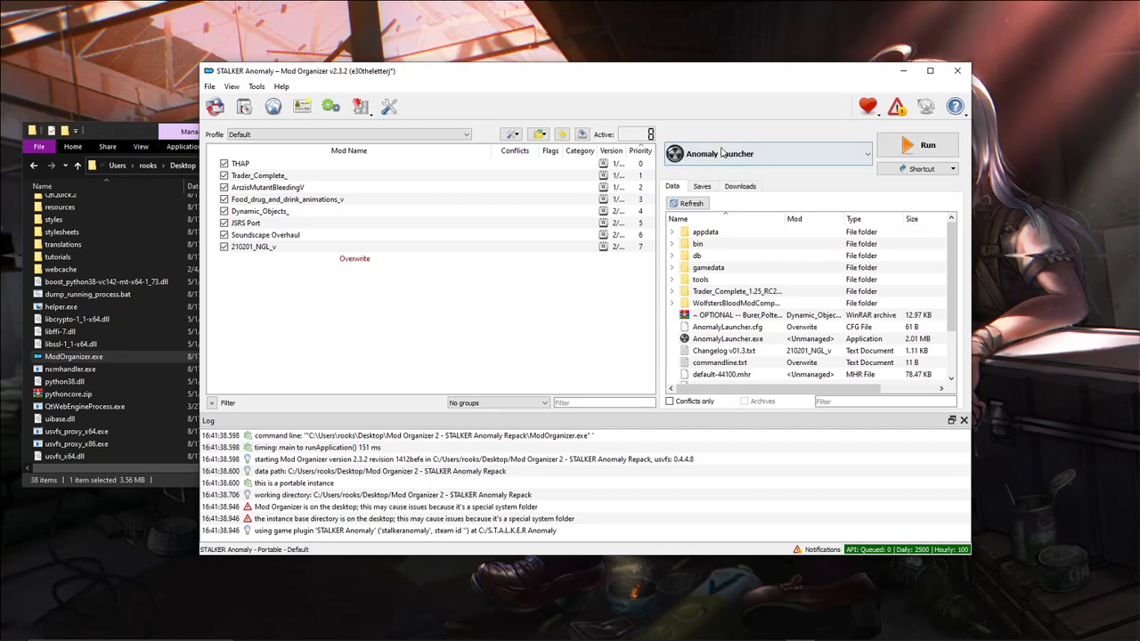
- Run the Anomaly Launcher through Mod Organizer to view its options and close it again
click(912, 149)
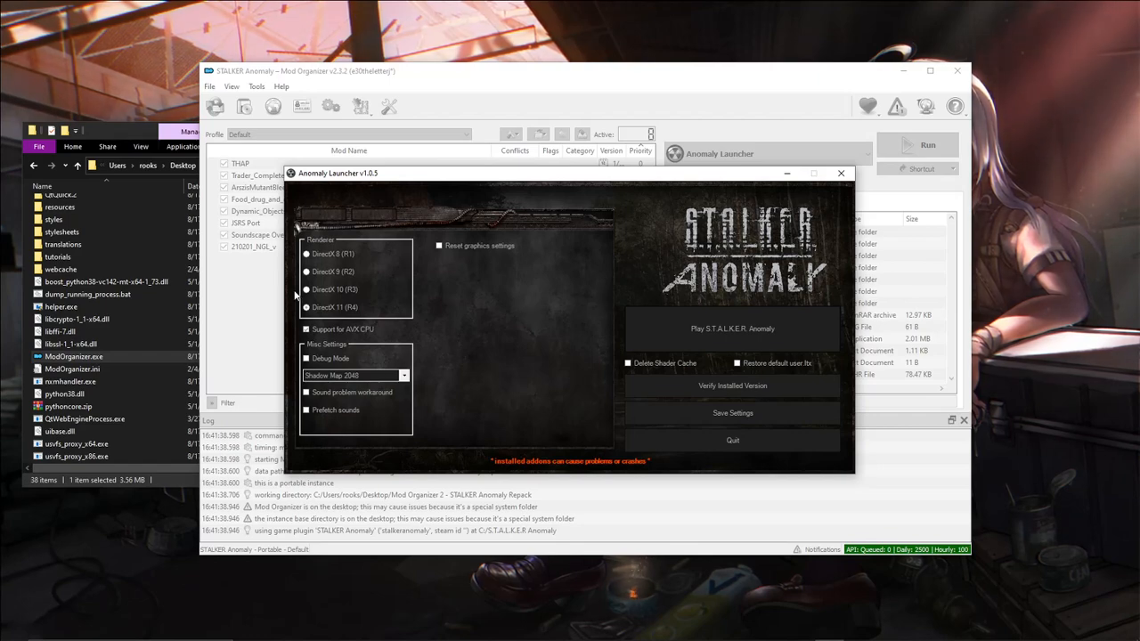
click(836, 175)
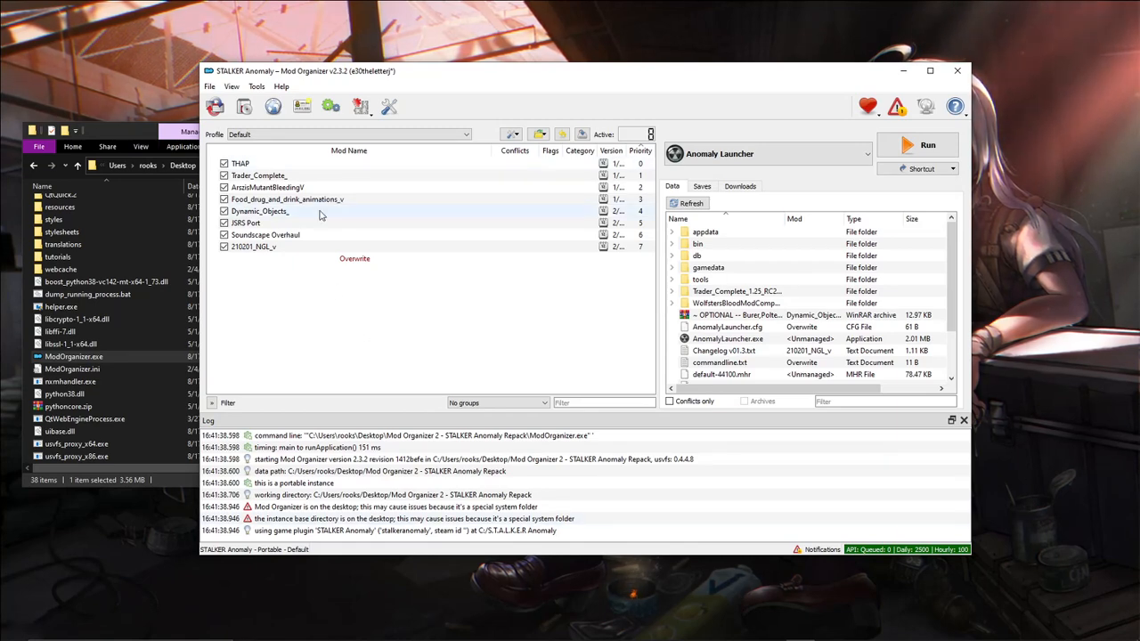
- Try to install the mod archive 210201_NGL_v01.3.zip from the Downloads folder, cancelling when asked how to handle the existing mod
click(210, 86)
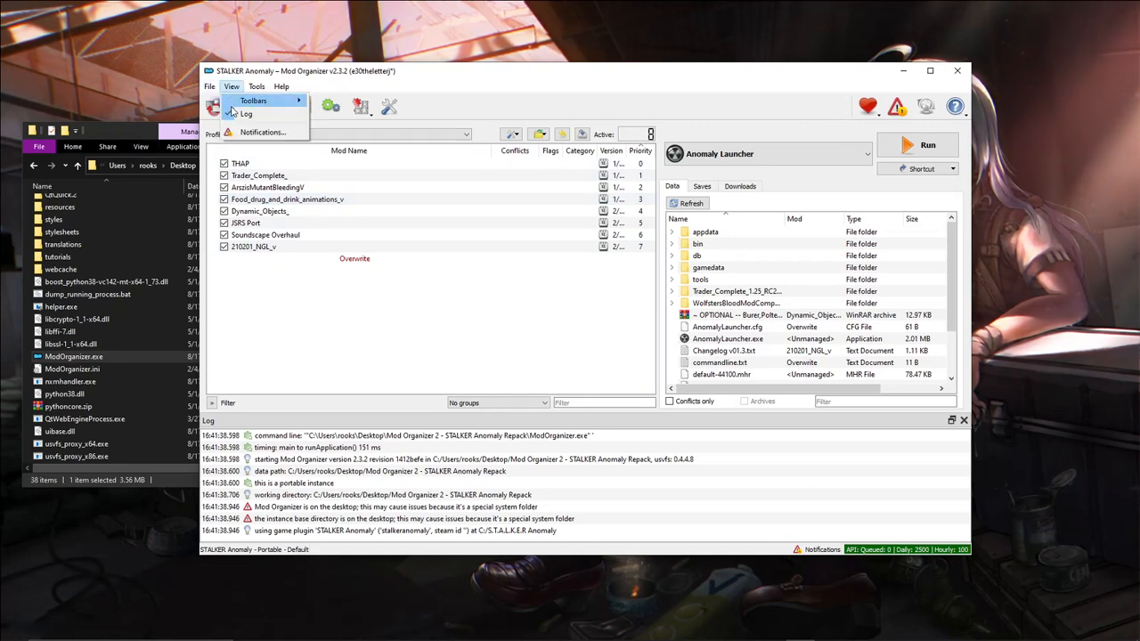
click(220, 114)
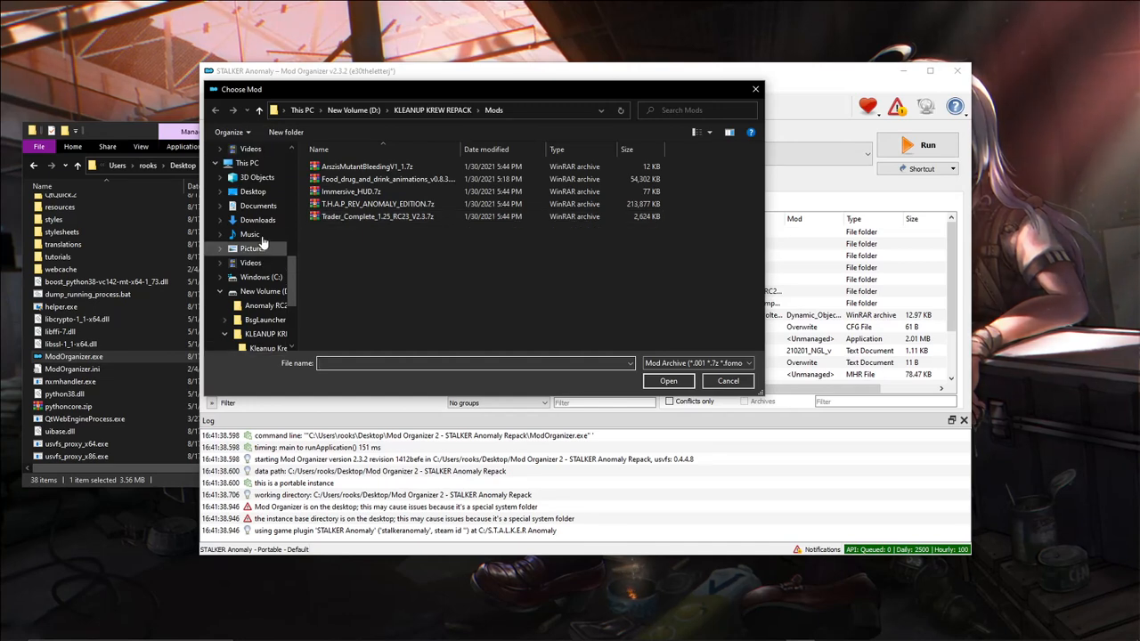
scroll(254, 223, up, 1)
scroll(262, 225, up, 3)
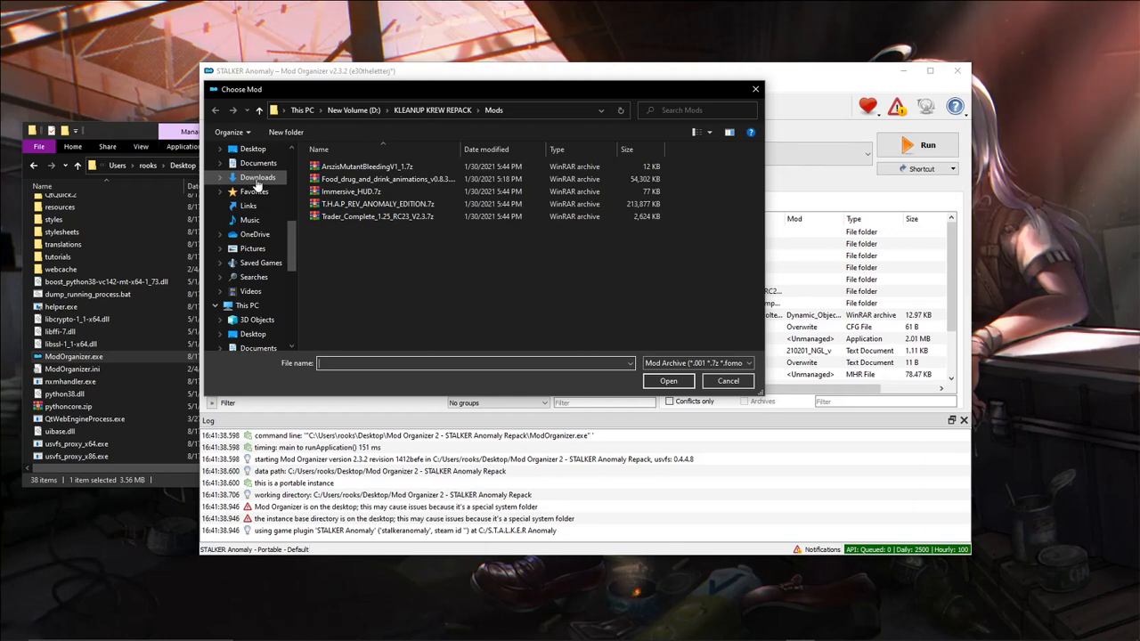
click(257, 180)
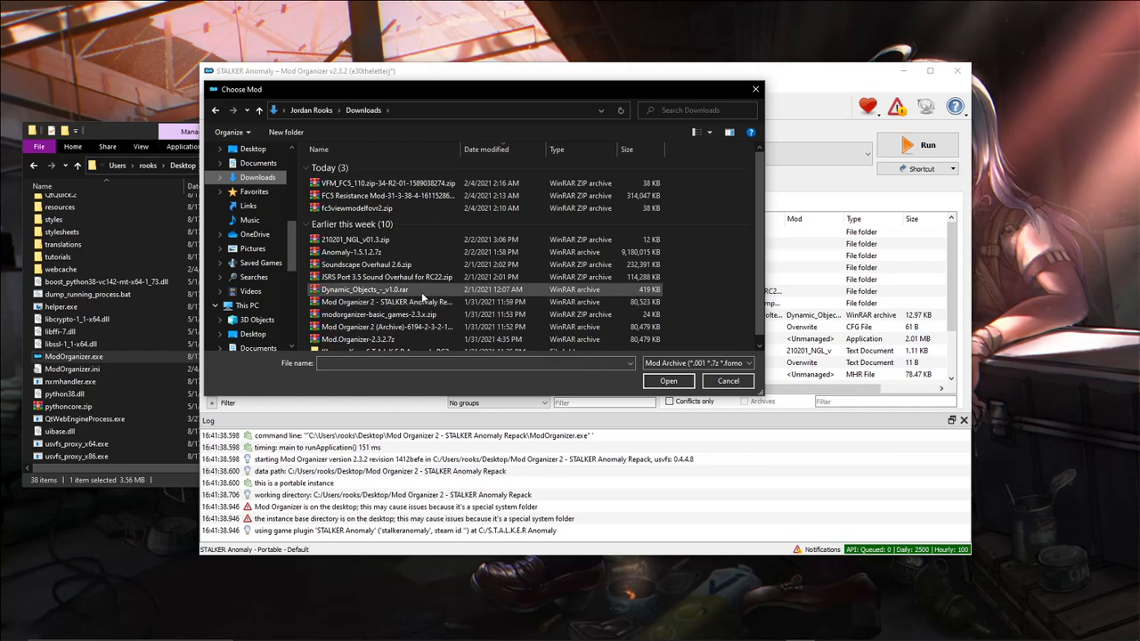
click(363, 241)
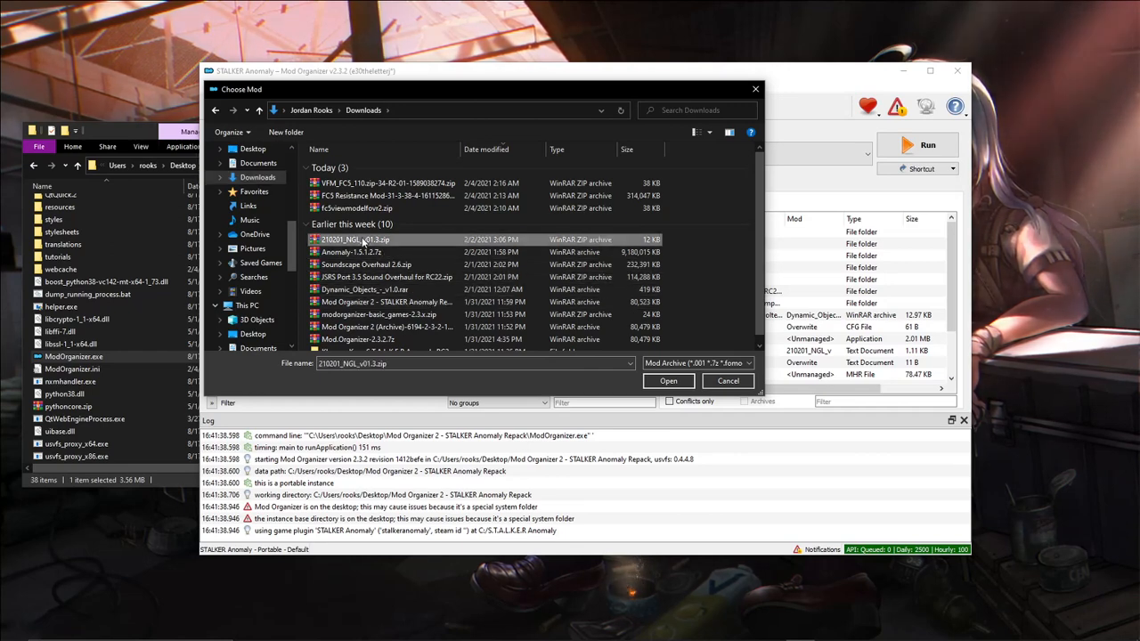
click(668, 382)
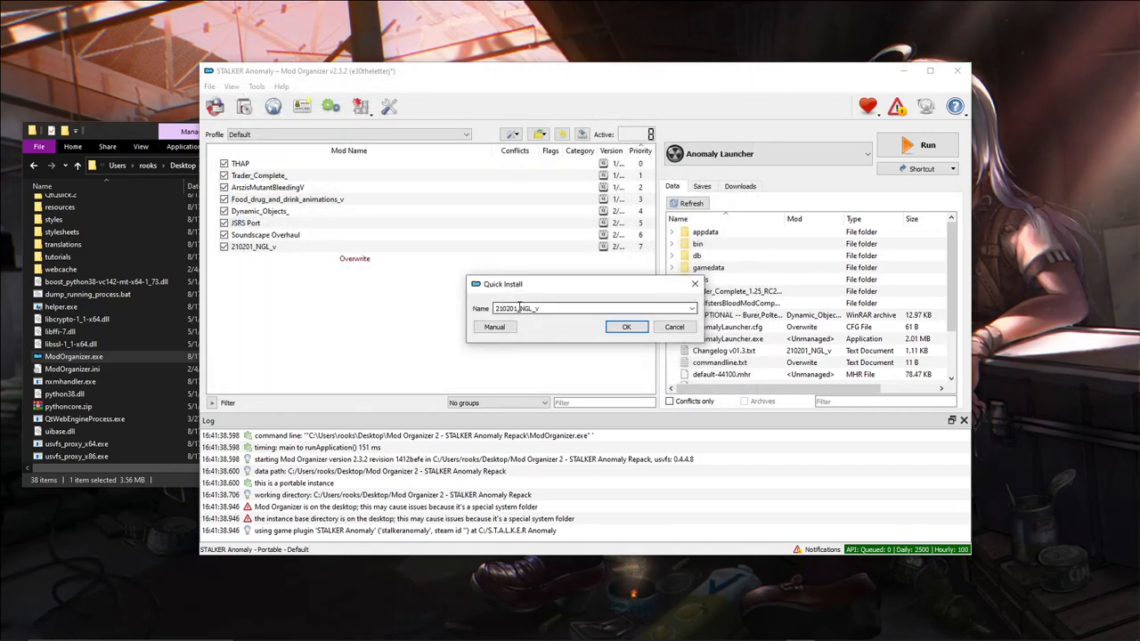
click(626, 327)
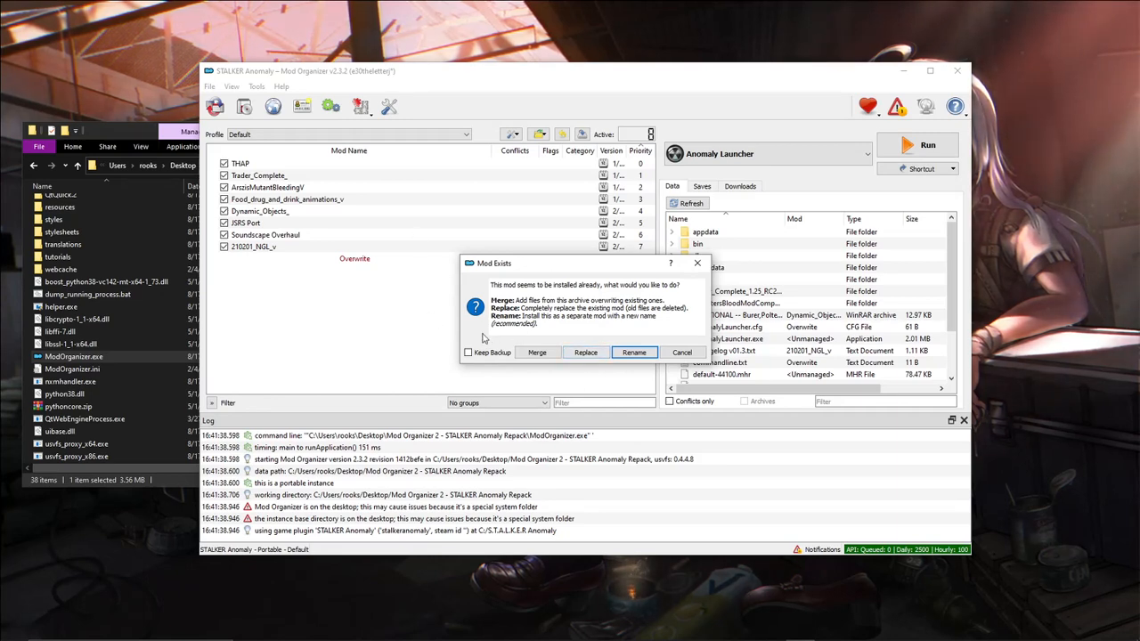
click(699, 265)
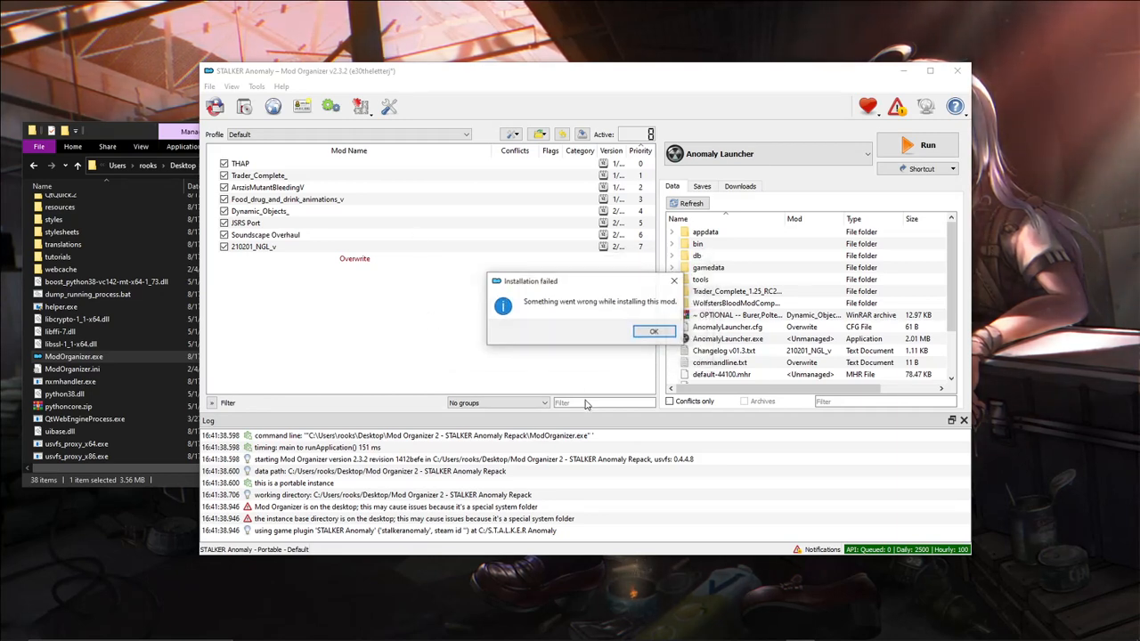
click(653, 332)
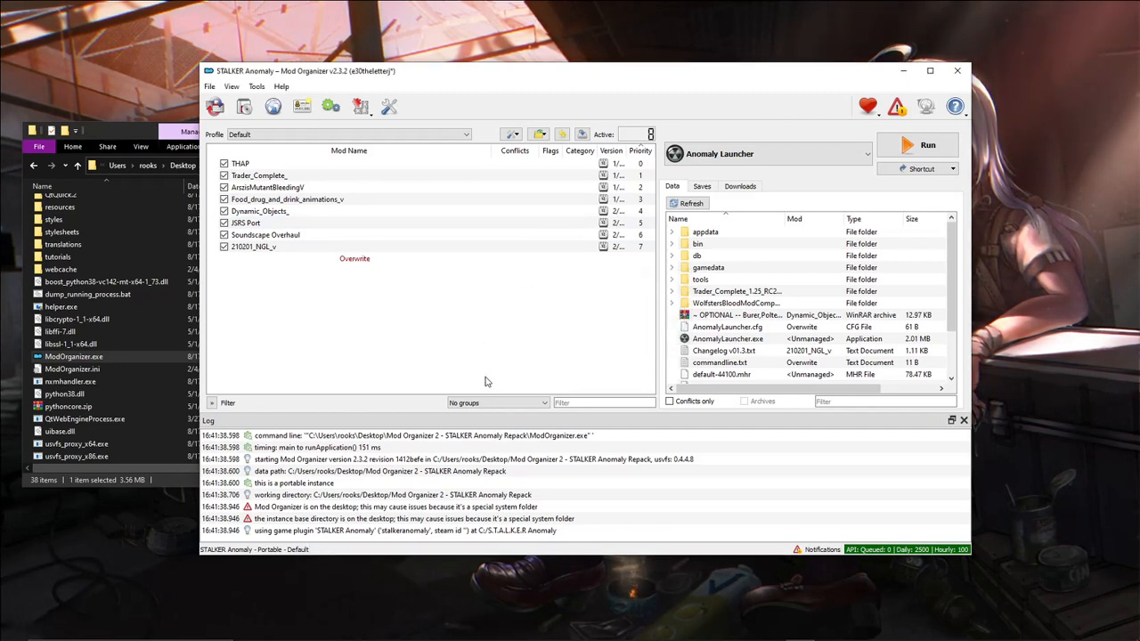
- Check the Base Directory and Managed Game paths in the Mod Organizer settings and leave without changing them
click(209, 86)
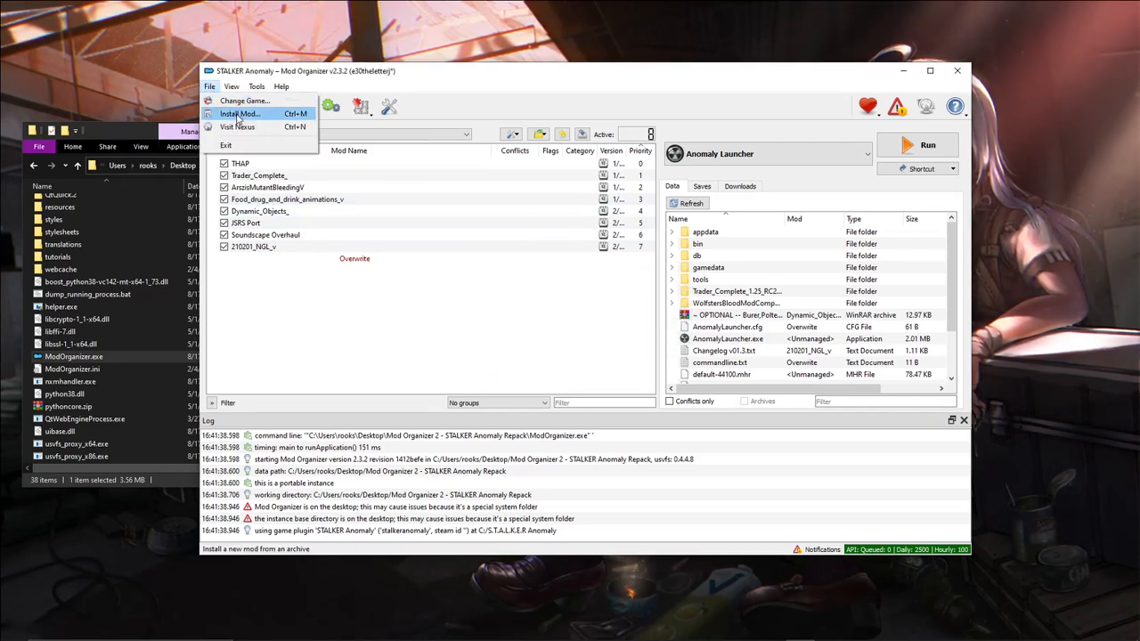
click(285, 323)
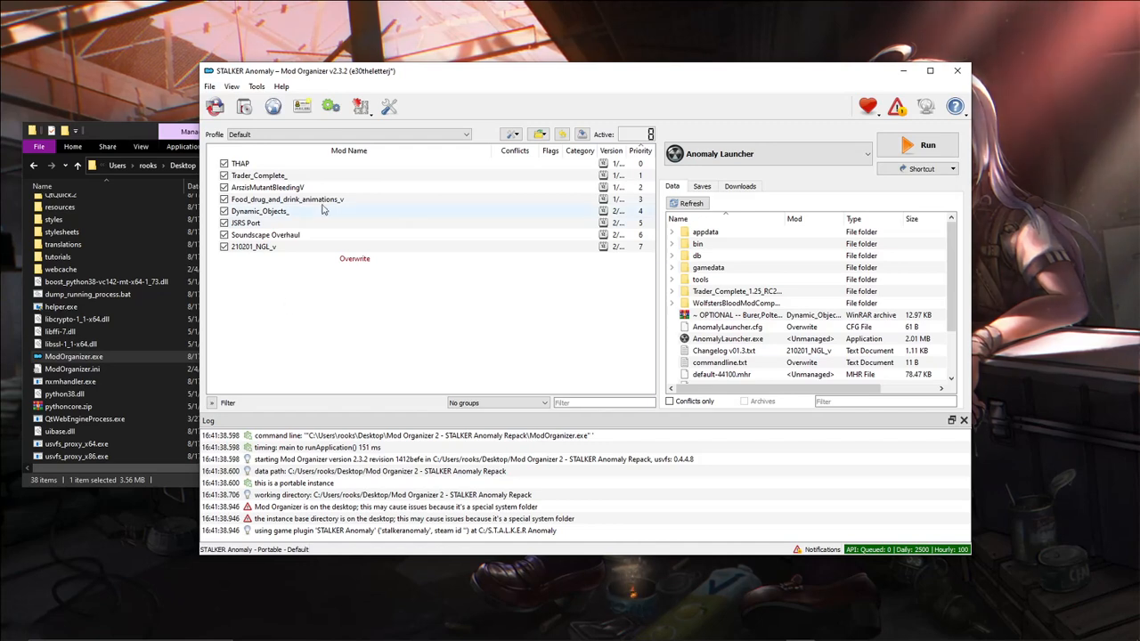
click(389, 107)
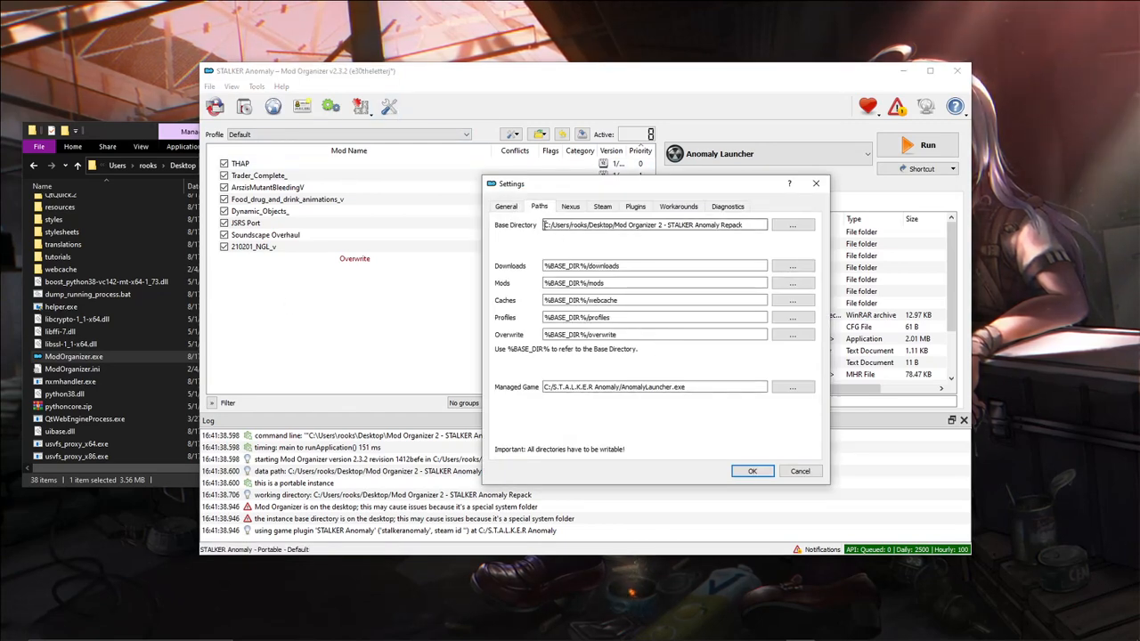
drag(626, 223, 750, 225)
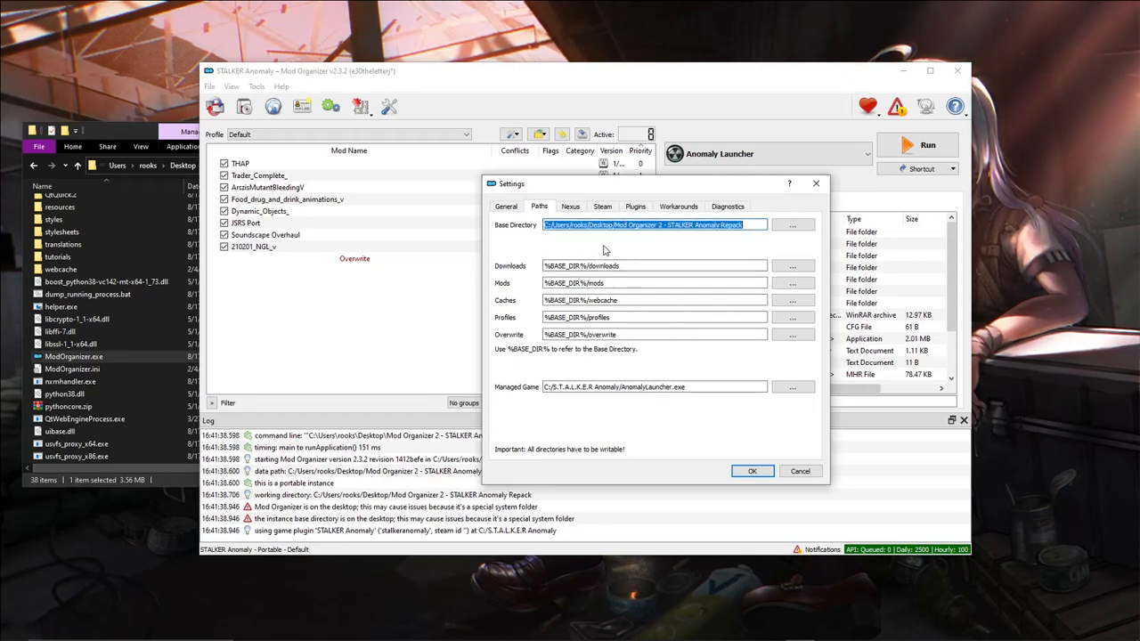
click(547, 392)
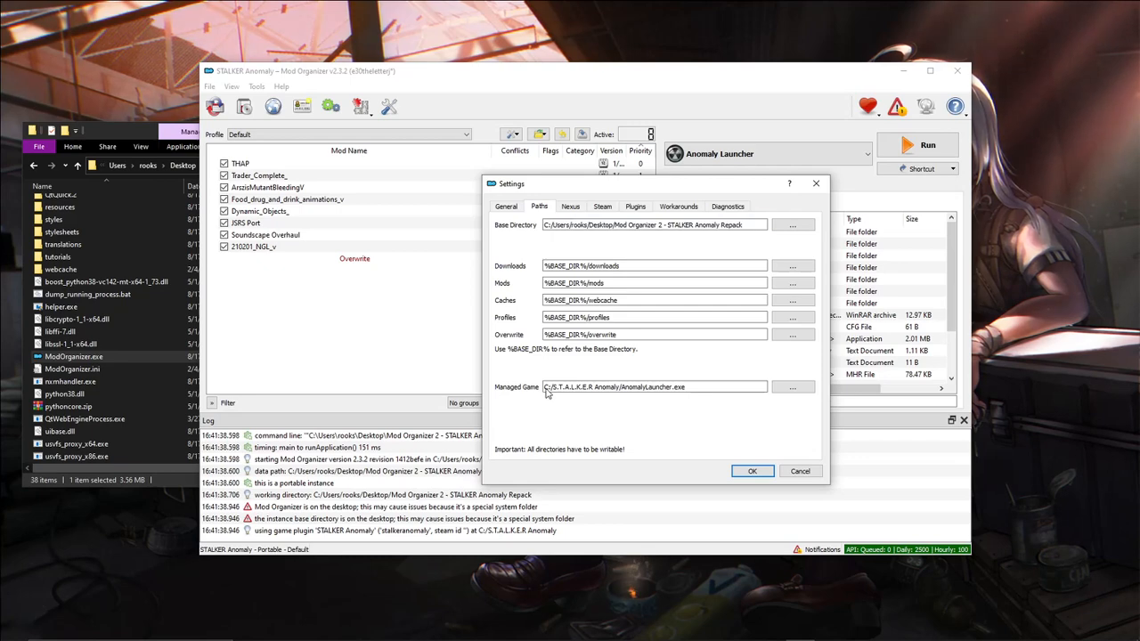
drag(559, 389, 640, 394)
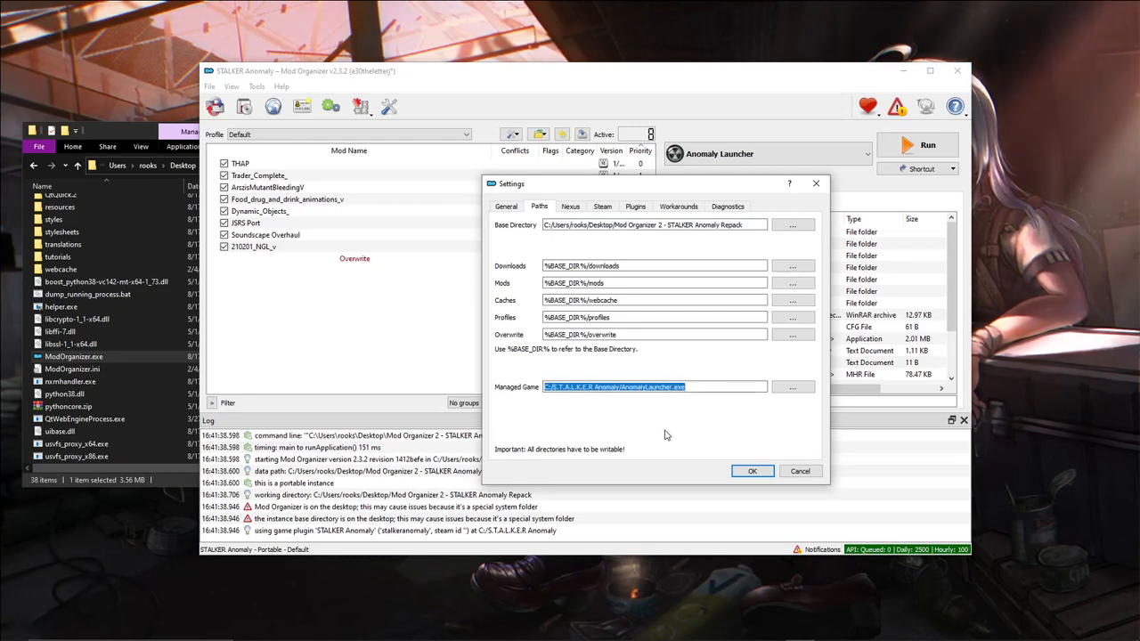
click(800, 472)
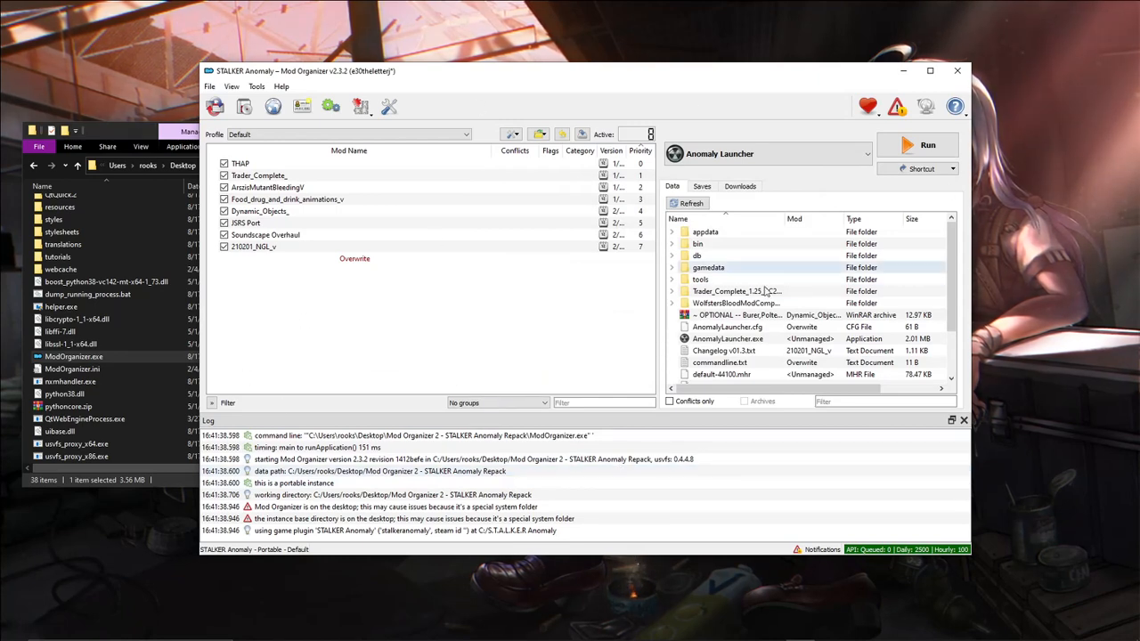
- Review the General and Paths settings of Mod Organizer once more and cancel out of them
click(209, 87)
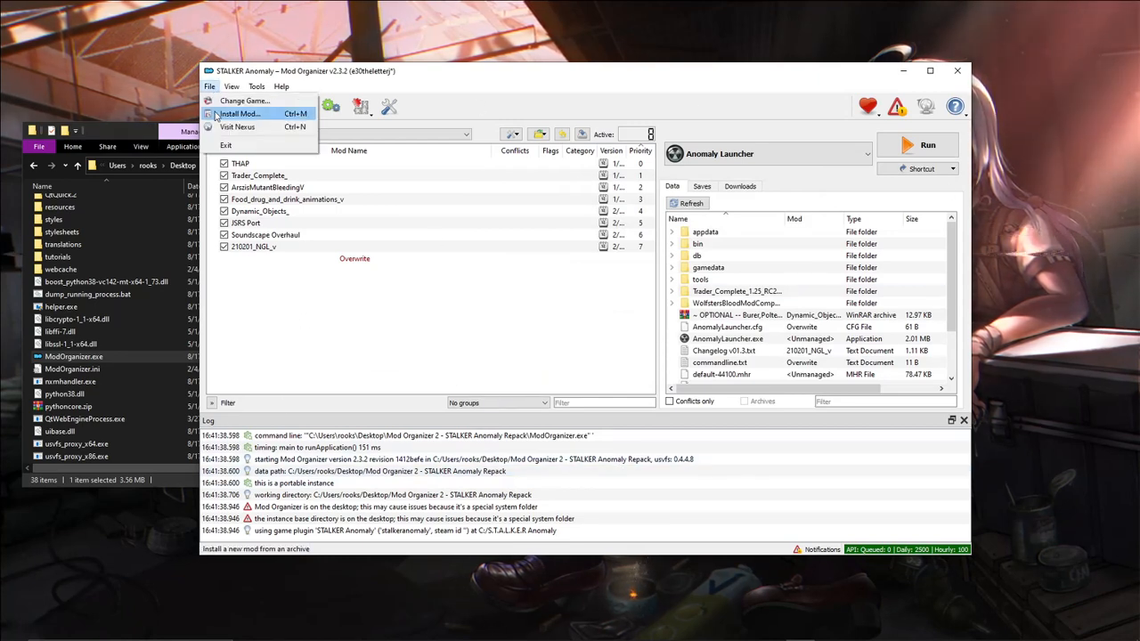
click(312, 344)
click(389, 108)
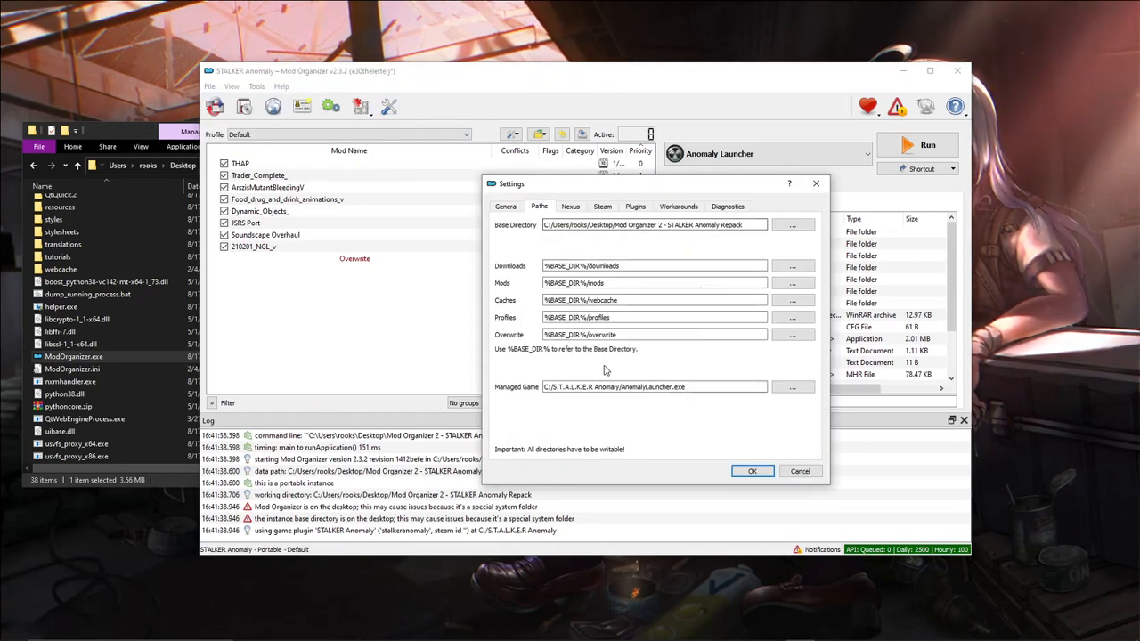
click(510, 209)
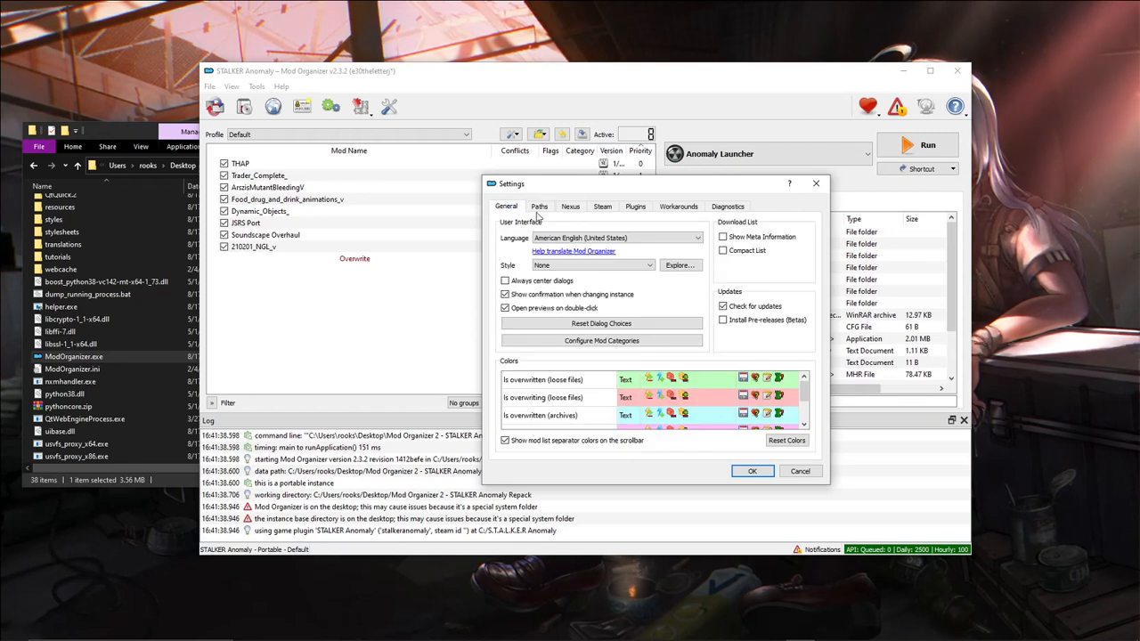
click(539, 207)
click(802, 472)
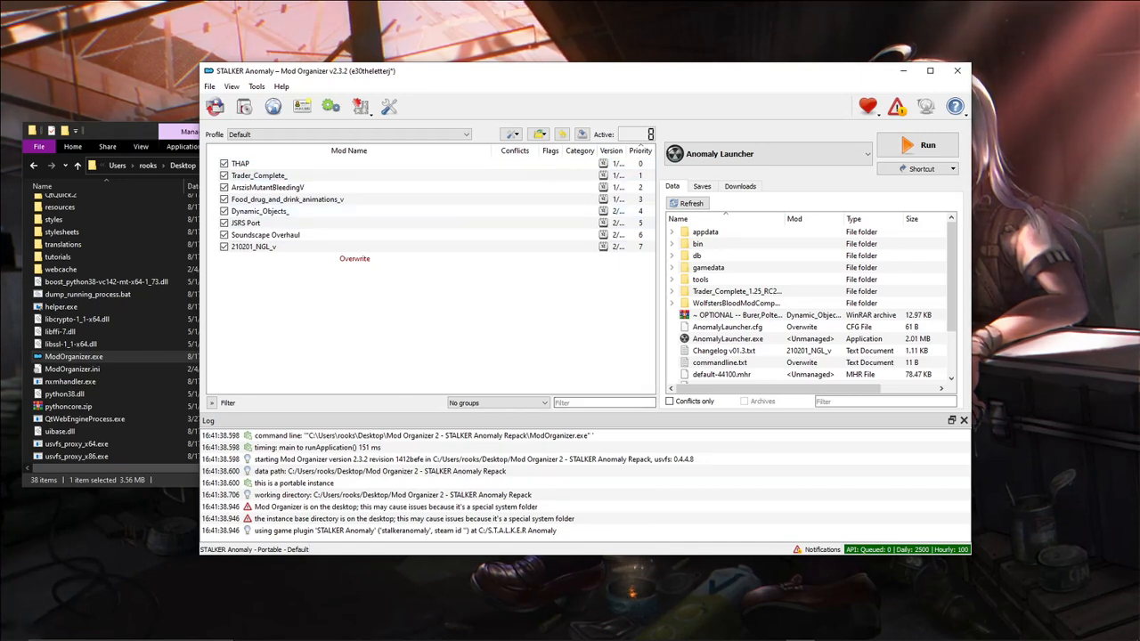
- Close Mod Organizer and its folder window, and open the NVIDIA Control Panel at the Manage 3D settings task
click(959, 76)
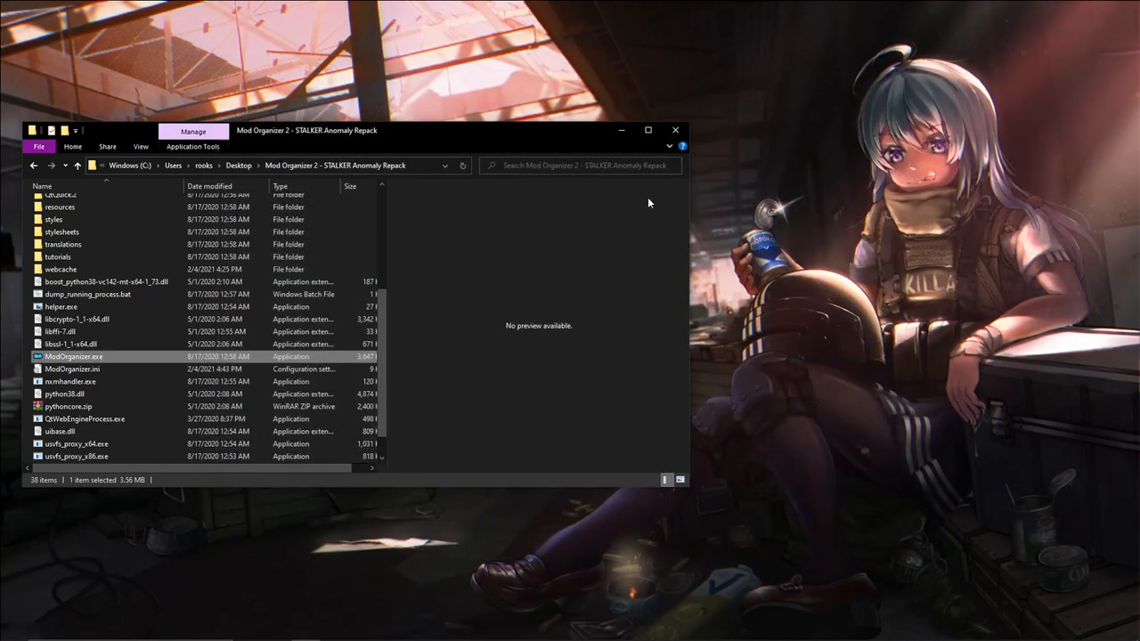
click(679, 122)
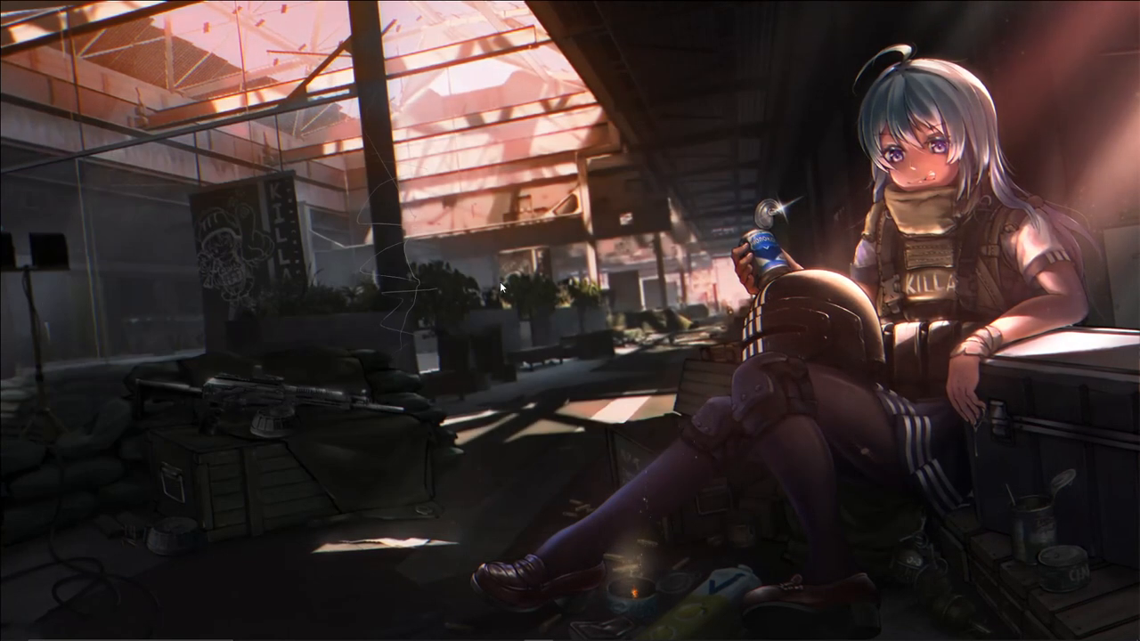
right_click(451, 264)
click(504, 360)
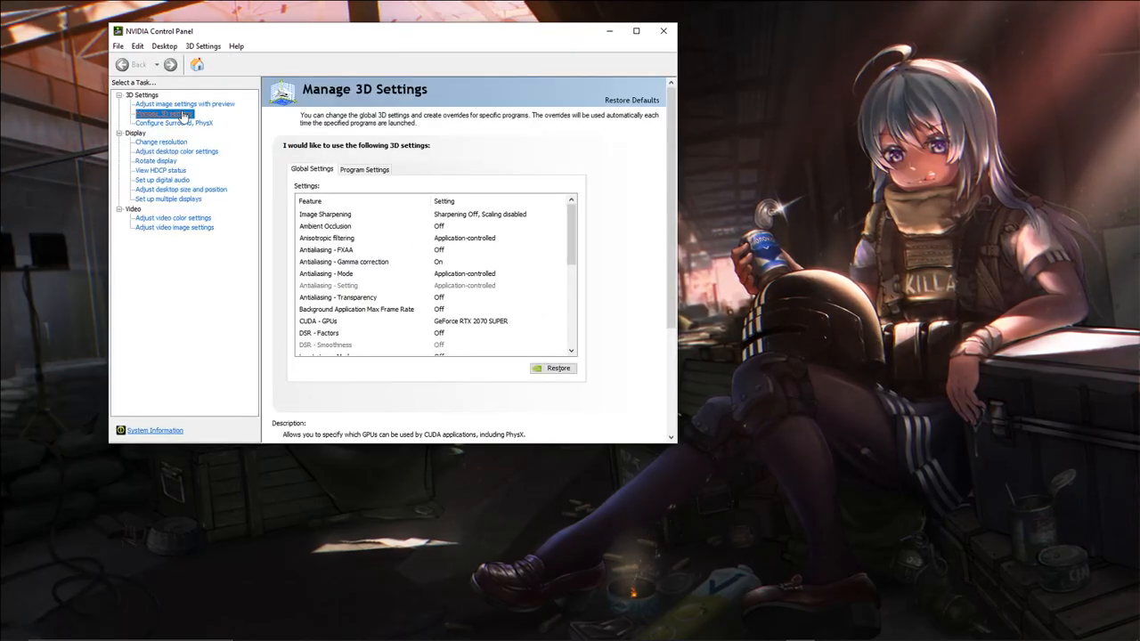
- Add X-Ray Monolith Engine as a program to customize in the program-specific 3D settings
click(370, 169)
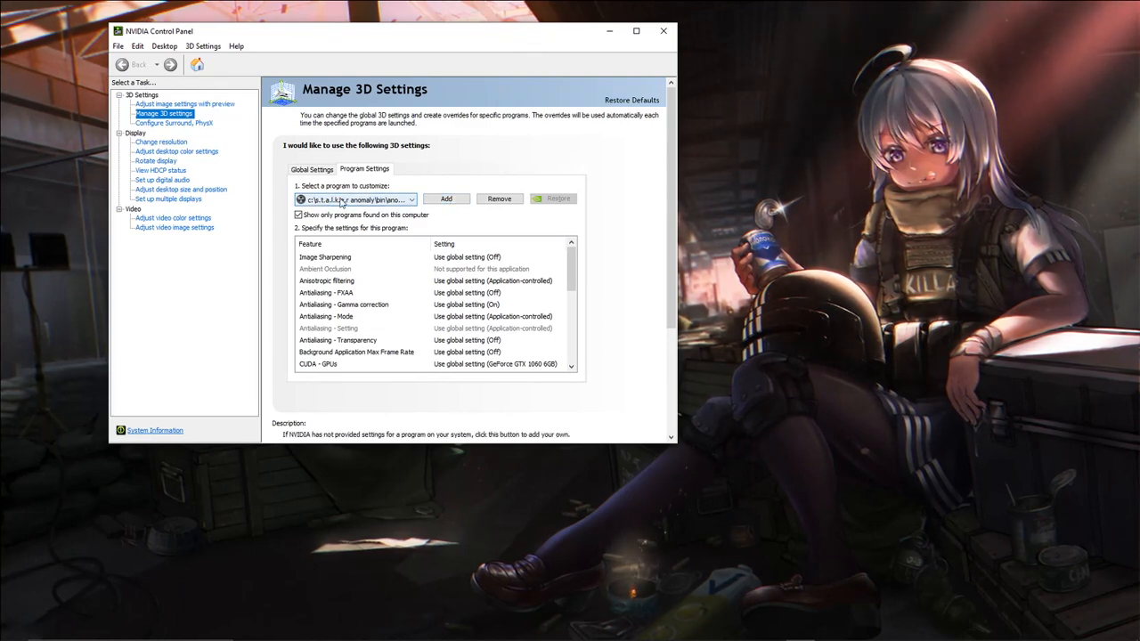
click(446, 199)
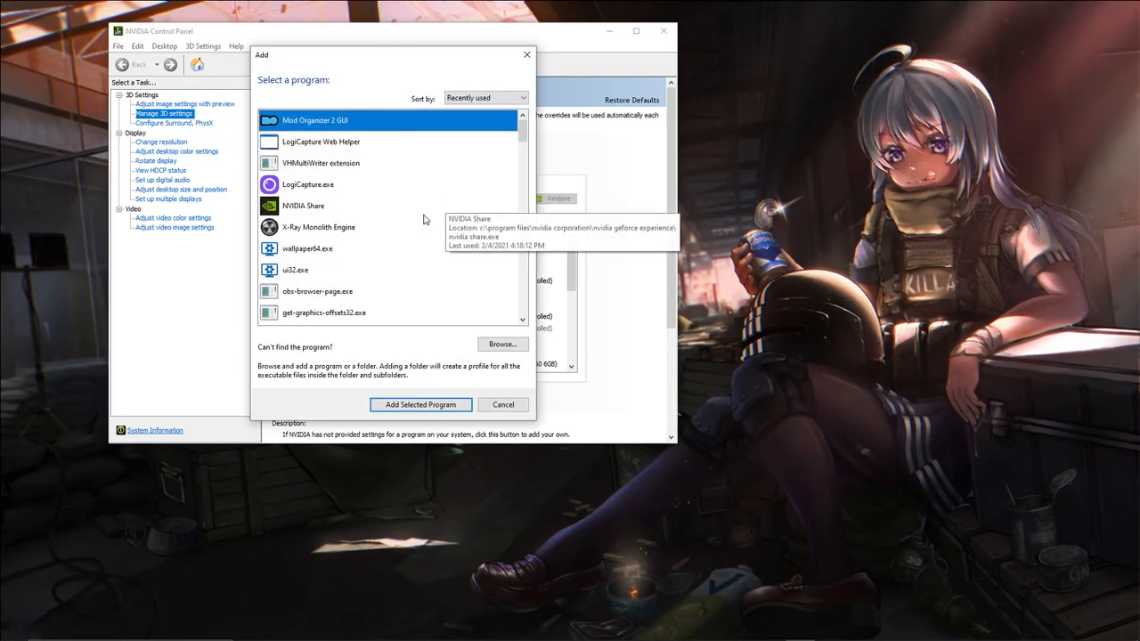
click(305, 230)
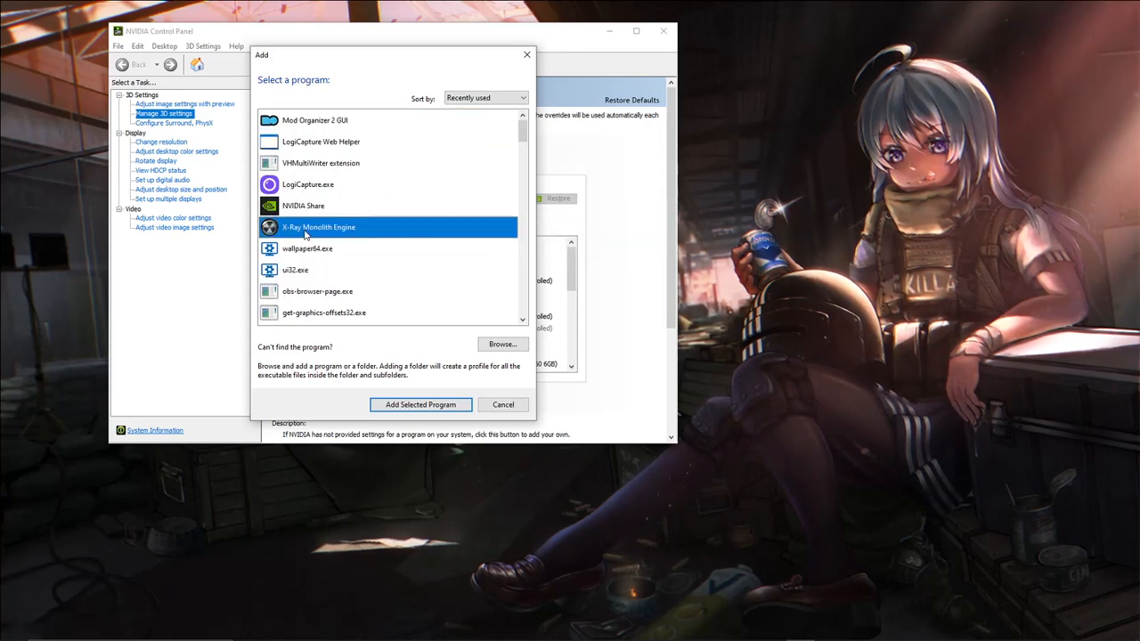
click(420, 404)
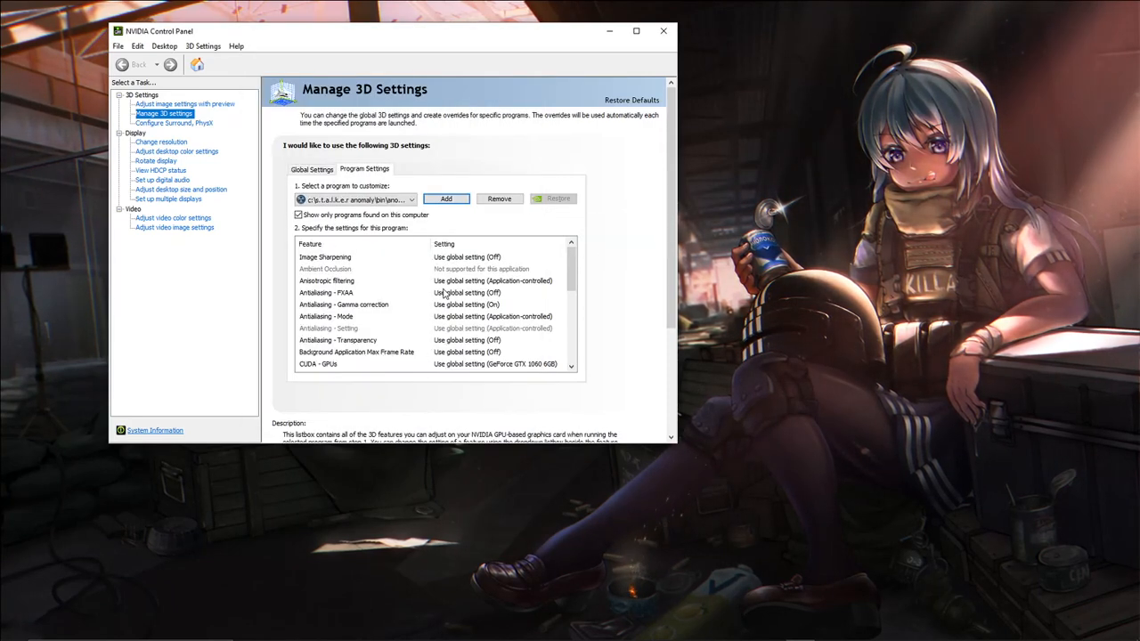
- Review the game's program-specific 3D settings, including Low Latency Mode and Vertical sync, and close the NVIDIA Control Panel
scroll(363, 311, down, 3)
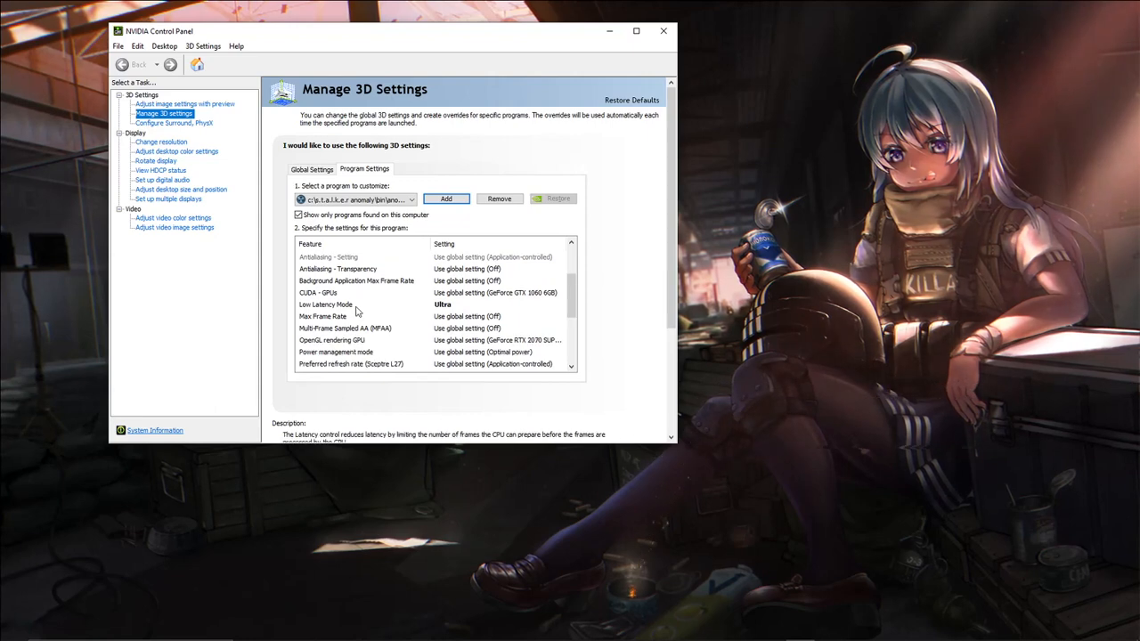
mouse_move(341, 316)
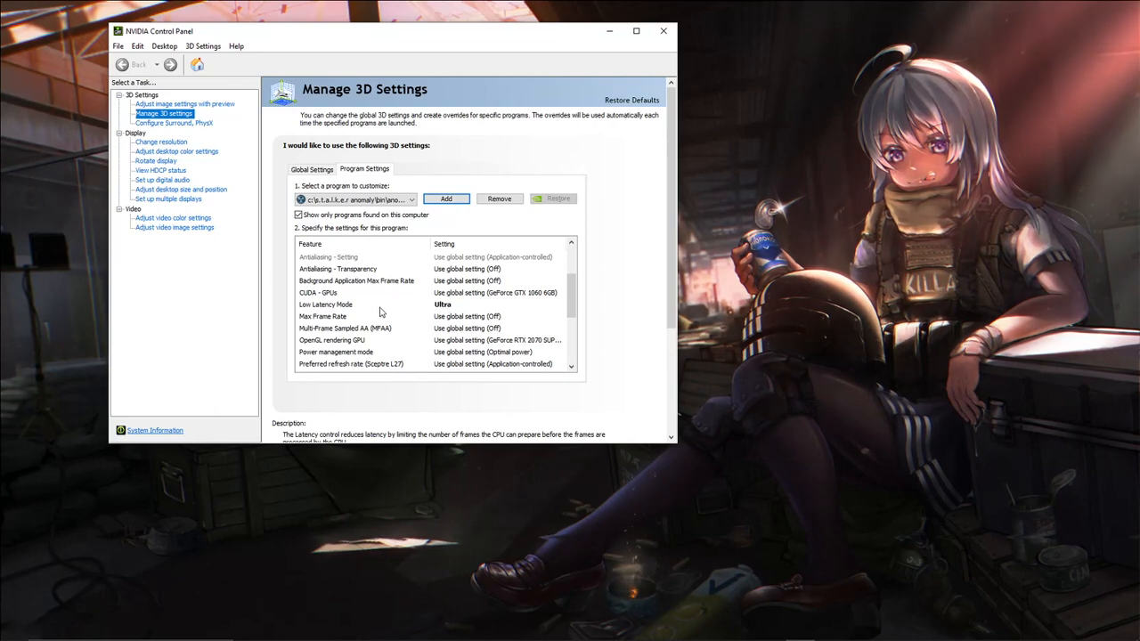
scroll(383, 314, down, 3)
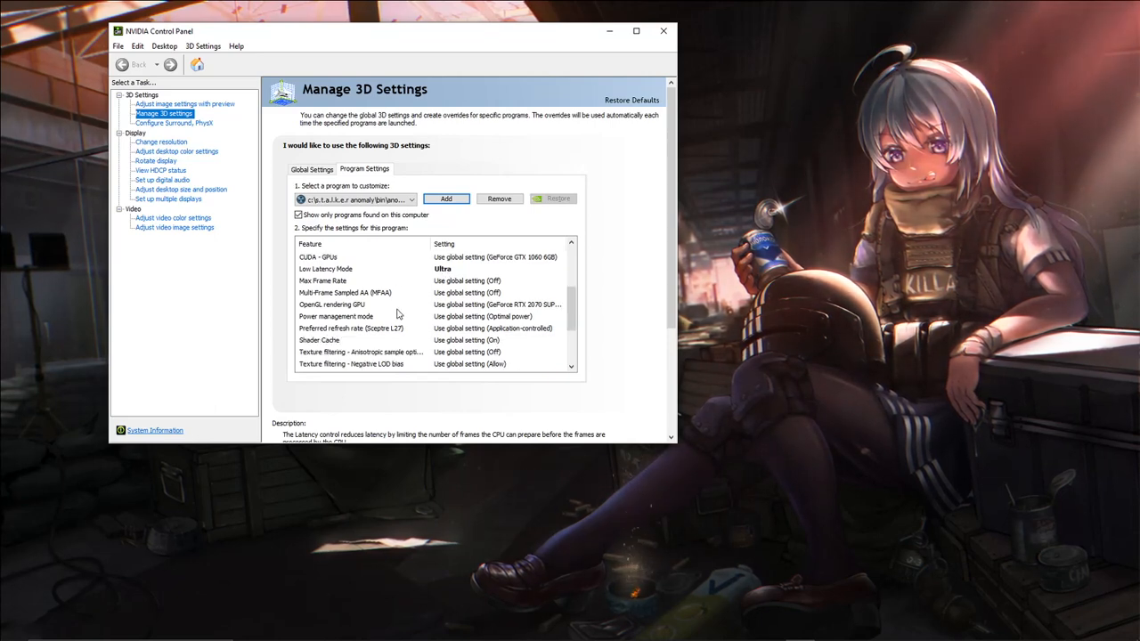
scroll(398, 313, down, 1)
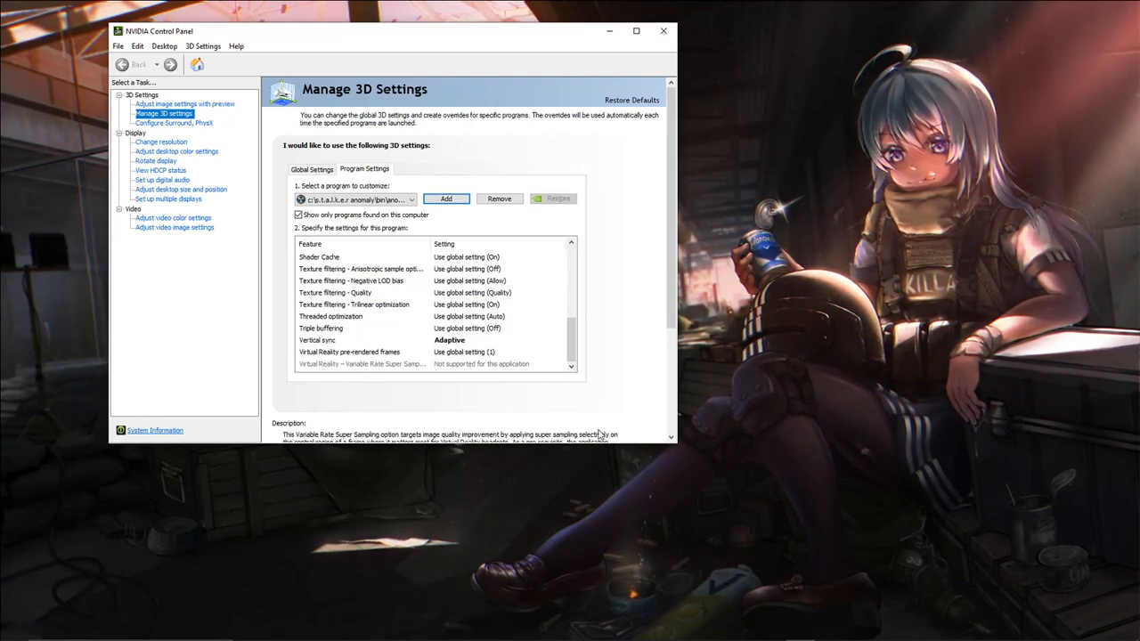
click(662, 36)
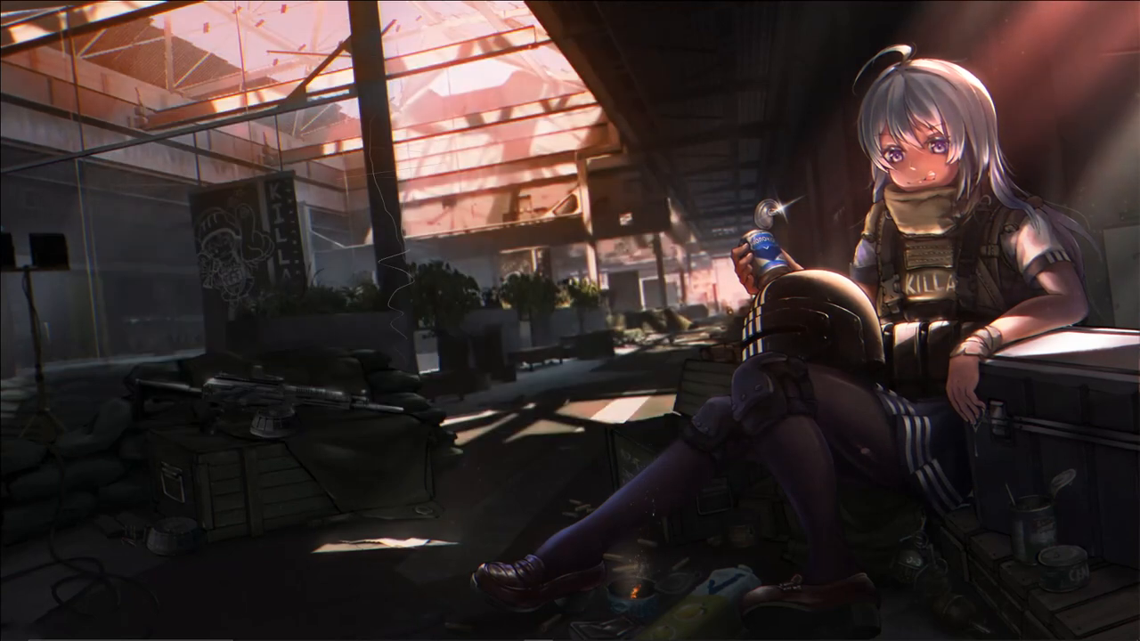
- Open the Mod Organizer 2 - STALKER Anomaly Repack folder on the Desktop and launch ModOrganizer.exe
click(334, 630)
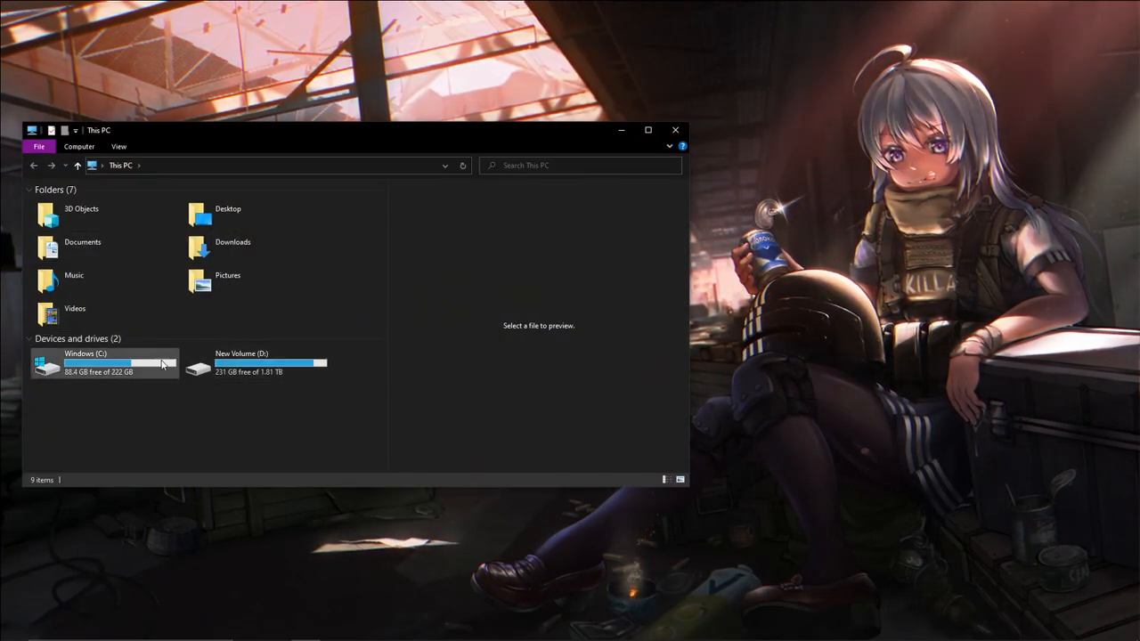
double_click(209, 213)
double_click(157, 208)
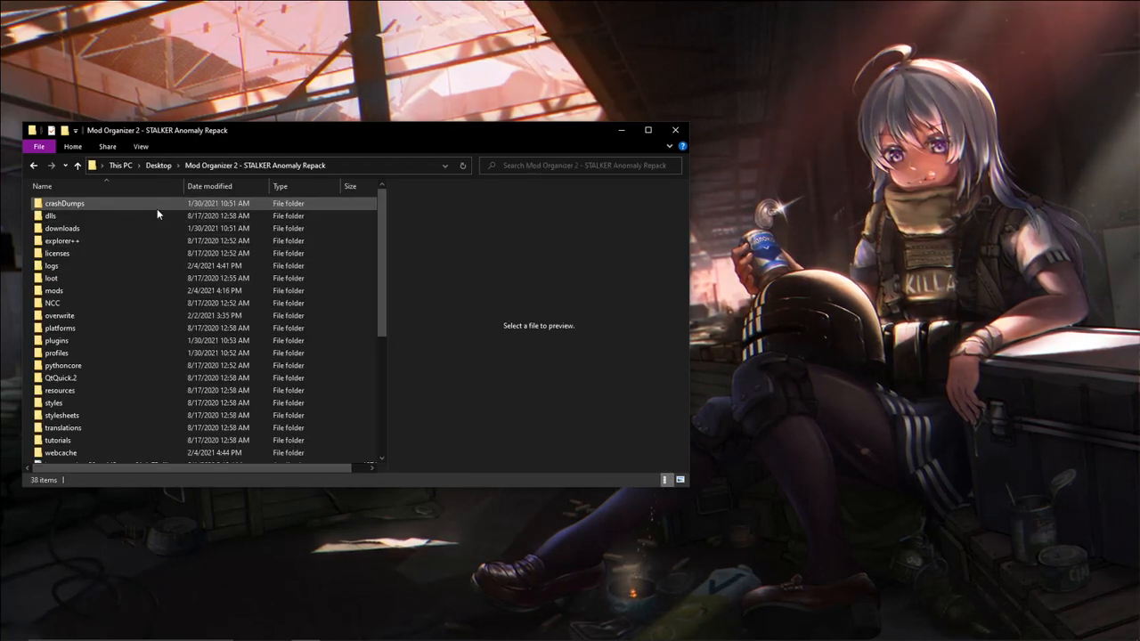
scroll(145, 314, down, 1)
scroll(145, 313, down, 3)
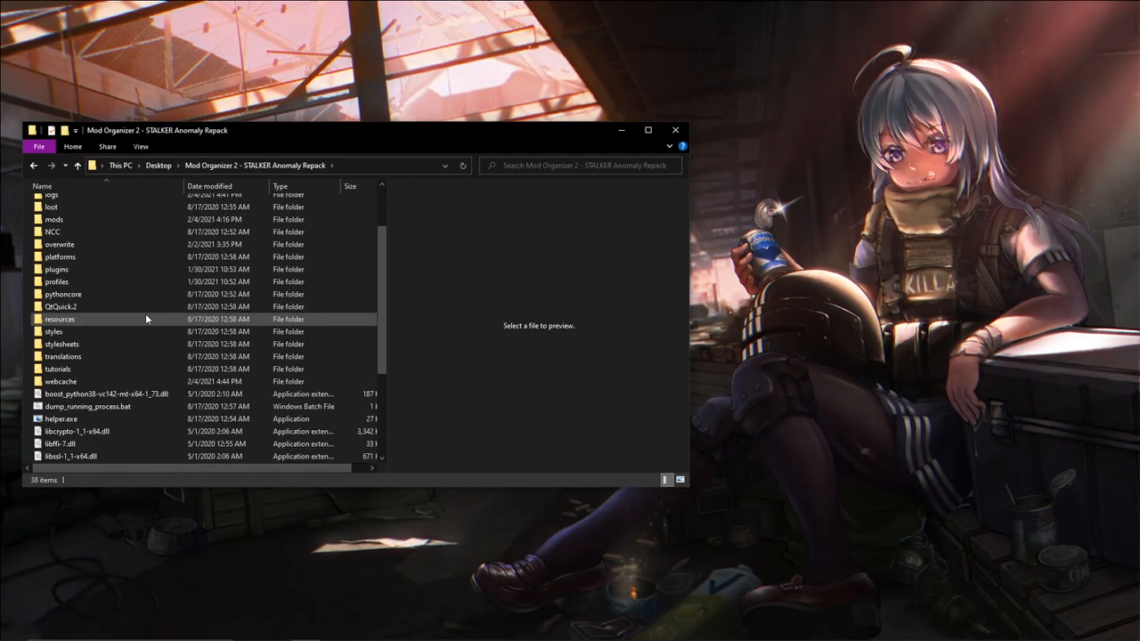
double_click(100, 395)
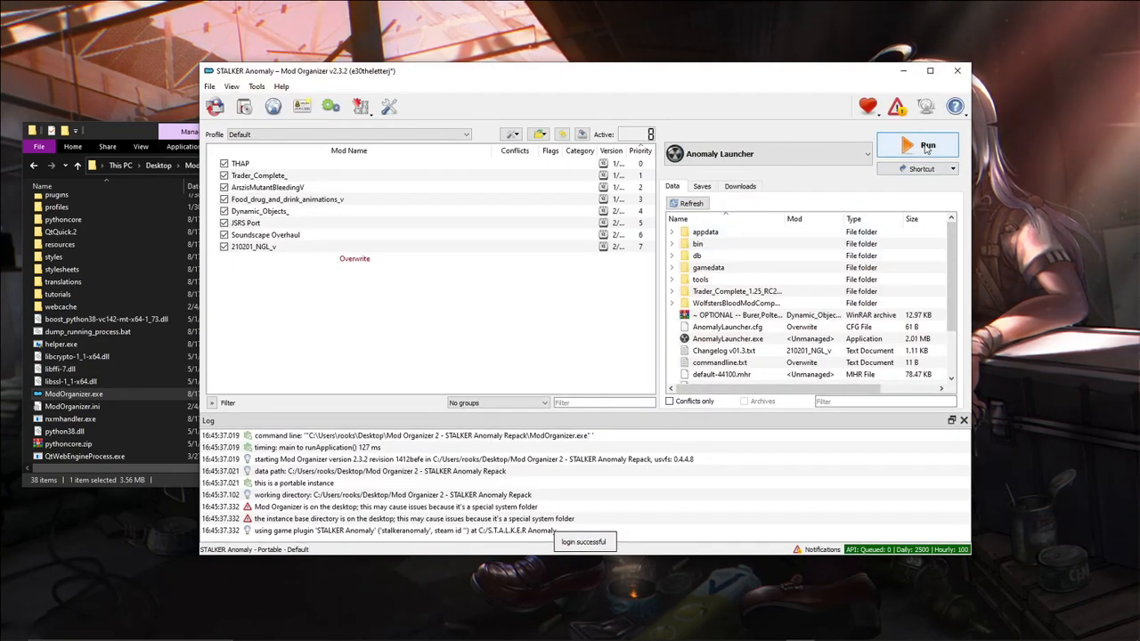
- Start S.T.A.L.K.E.R. Anomaly from Mod Organizer through the Anomaly Launcher and open the game's settings
click(926, 148)
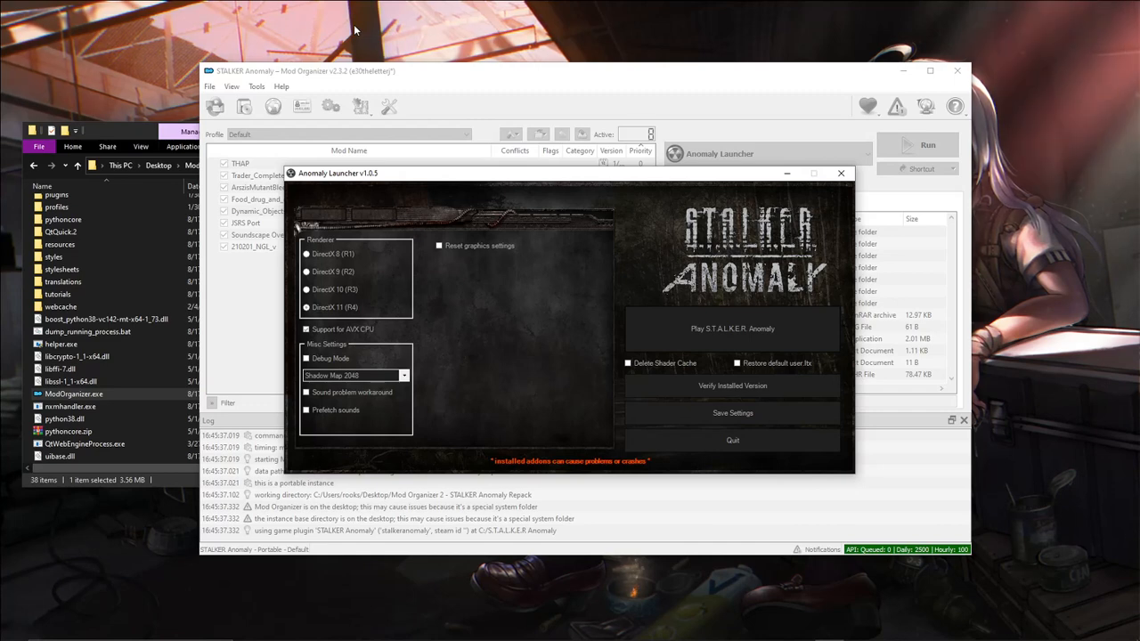
click(635, 335)
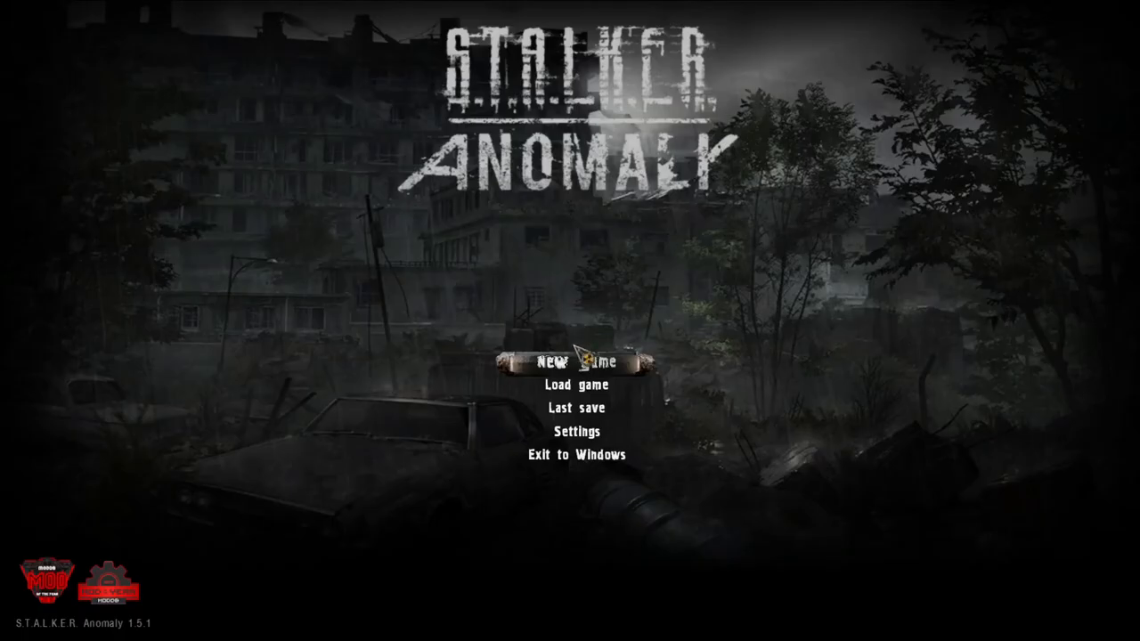
click(584, 432)
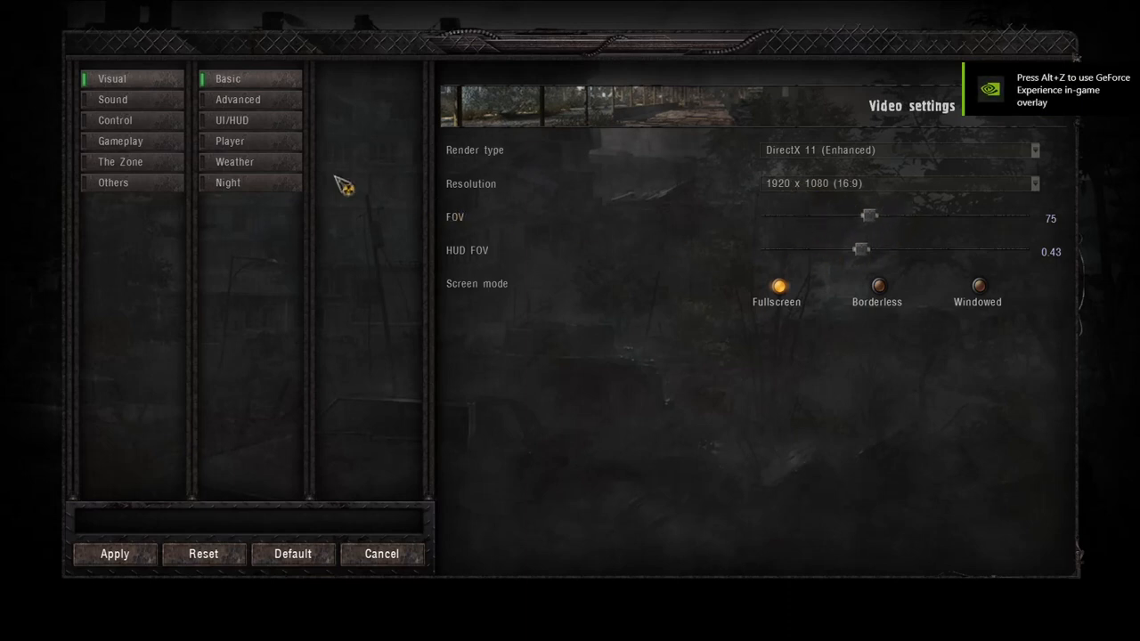
- Review the advanced video settings, covering rendering distance, rendering quality, grass, lighting and effects
click(254, 106)
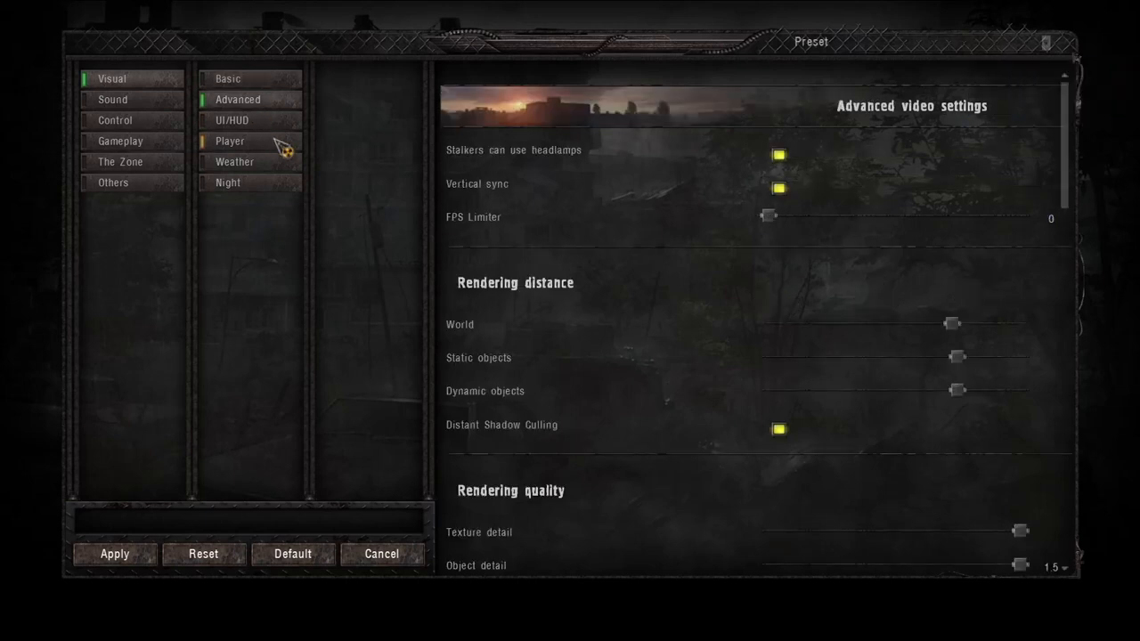
key(XF86AudioLowerVolume)
scroll(730, 278, down, 3)
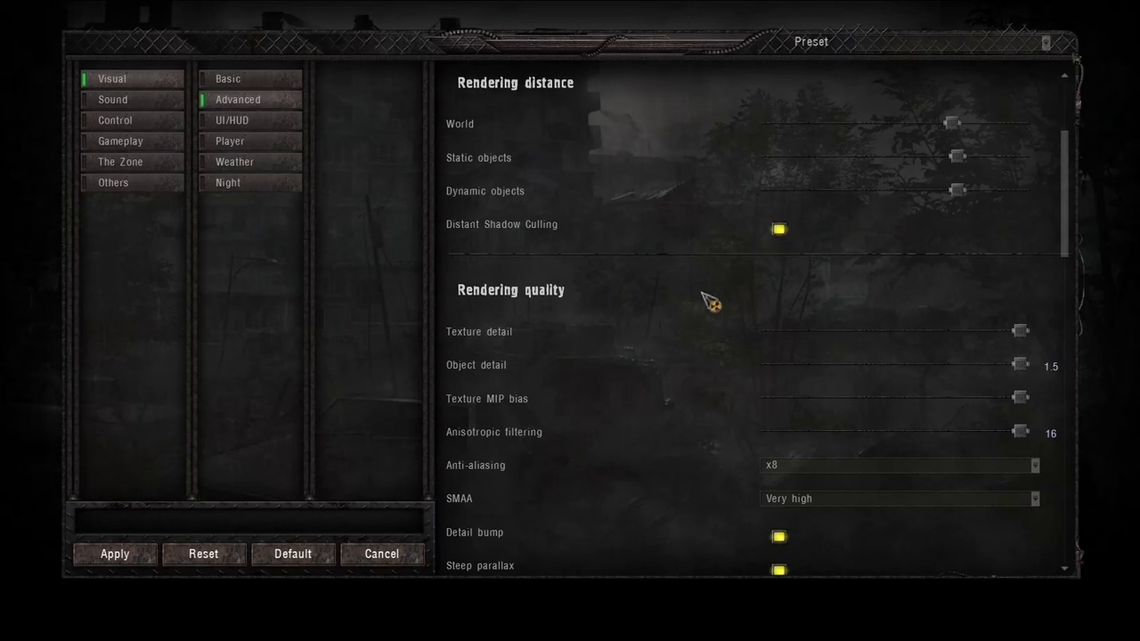
scroll(712, 302, down, 3)
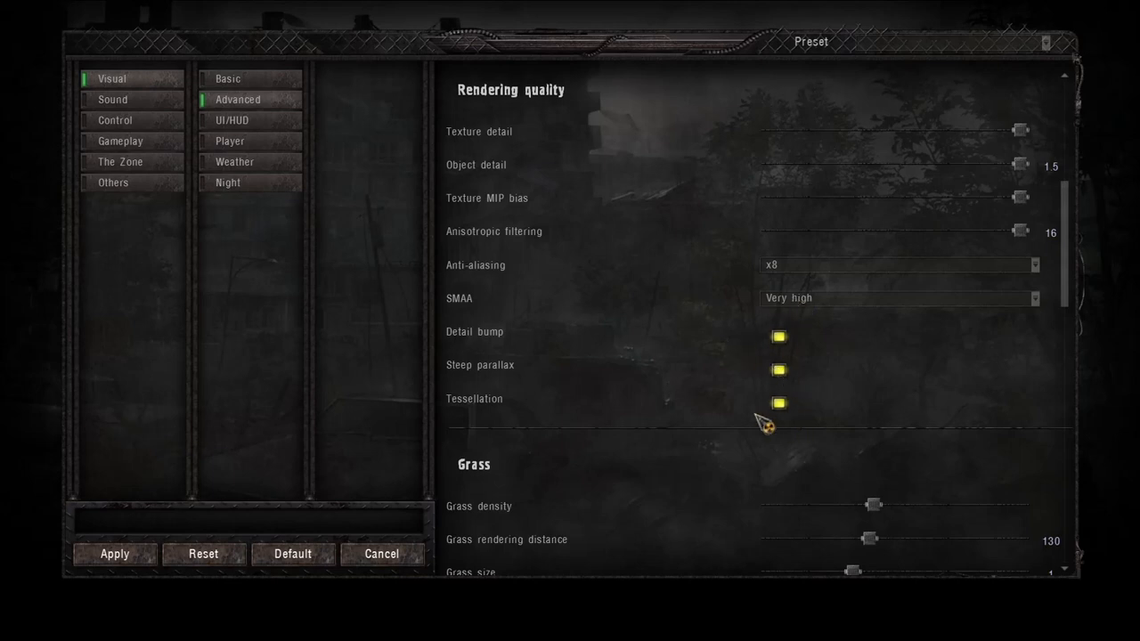
scroll(697, 431, down, 3)
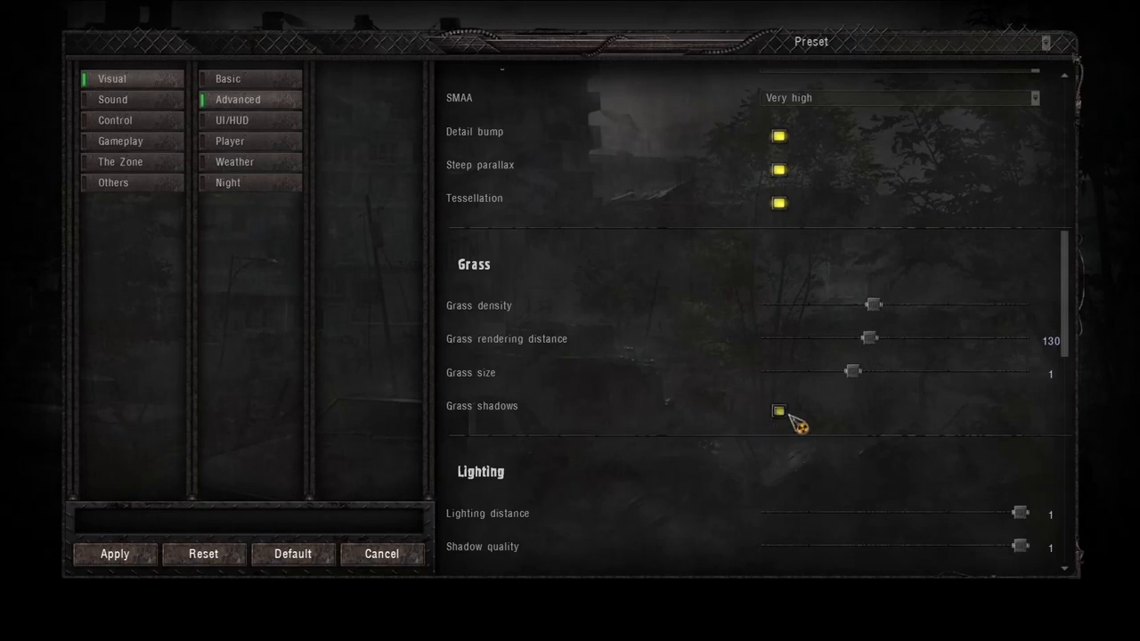
scroll(718, 415, down, 6)
scroll(719, 422, up, 3)
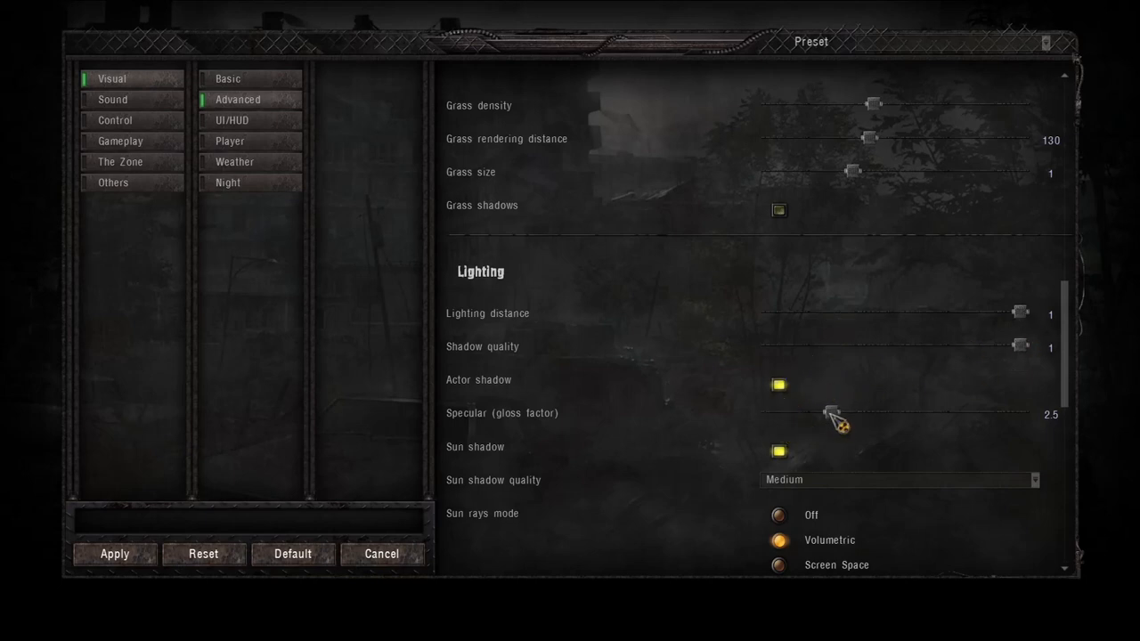
scroll(753, 437, down, 3)
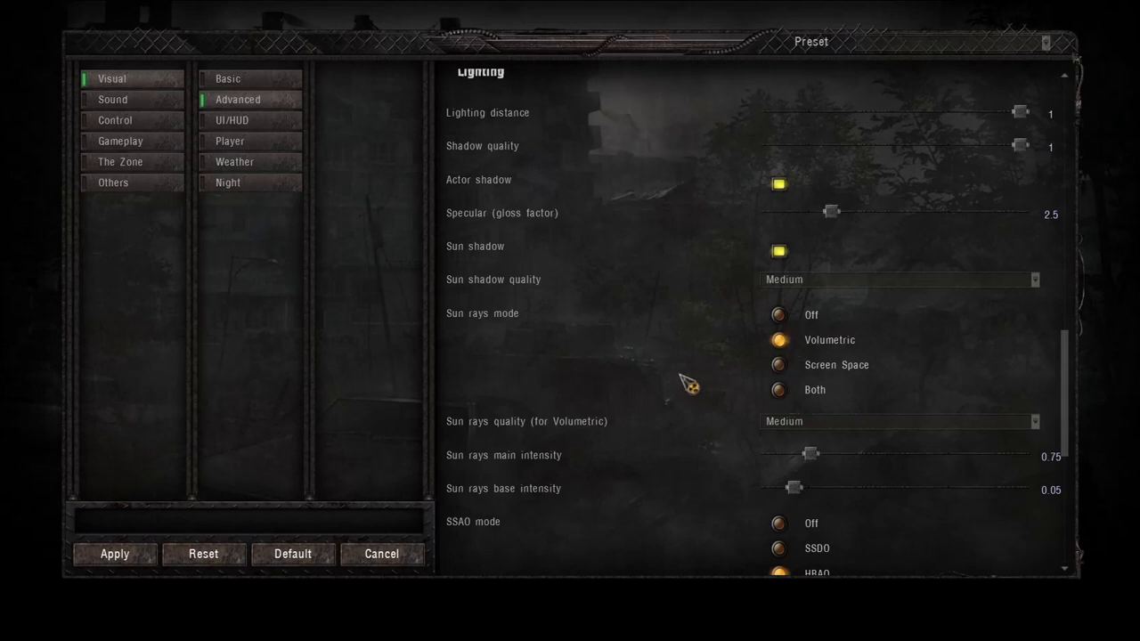
scroll(690, 385, down, 3)
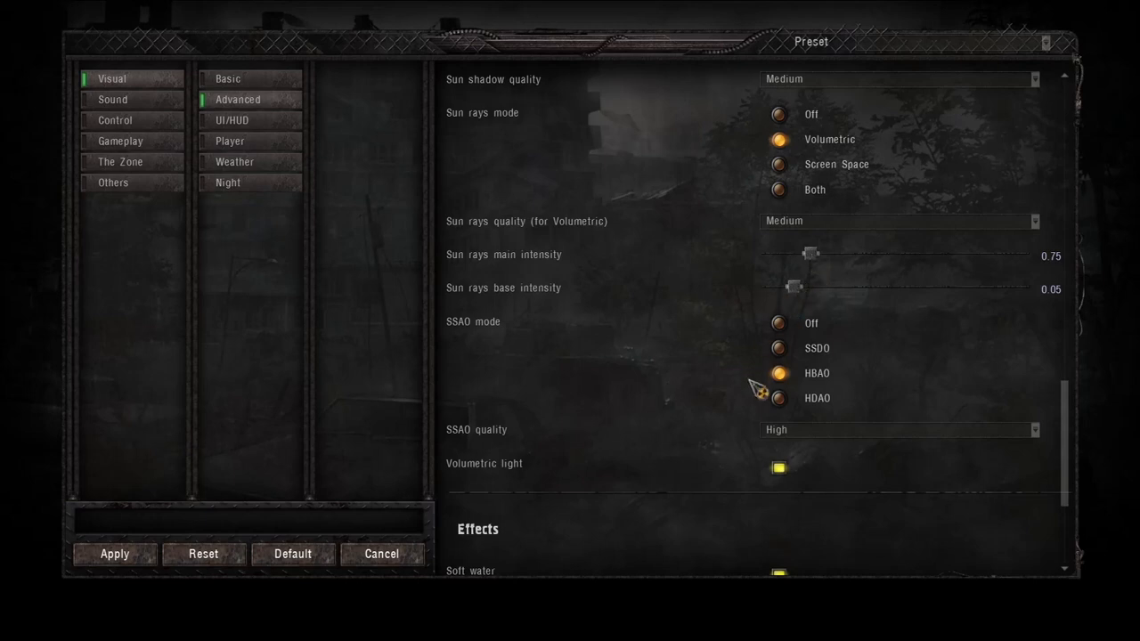
scroll(699, 392, down, 3)
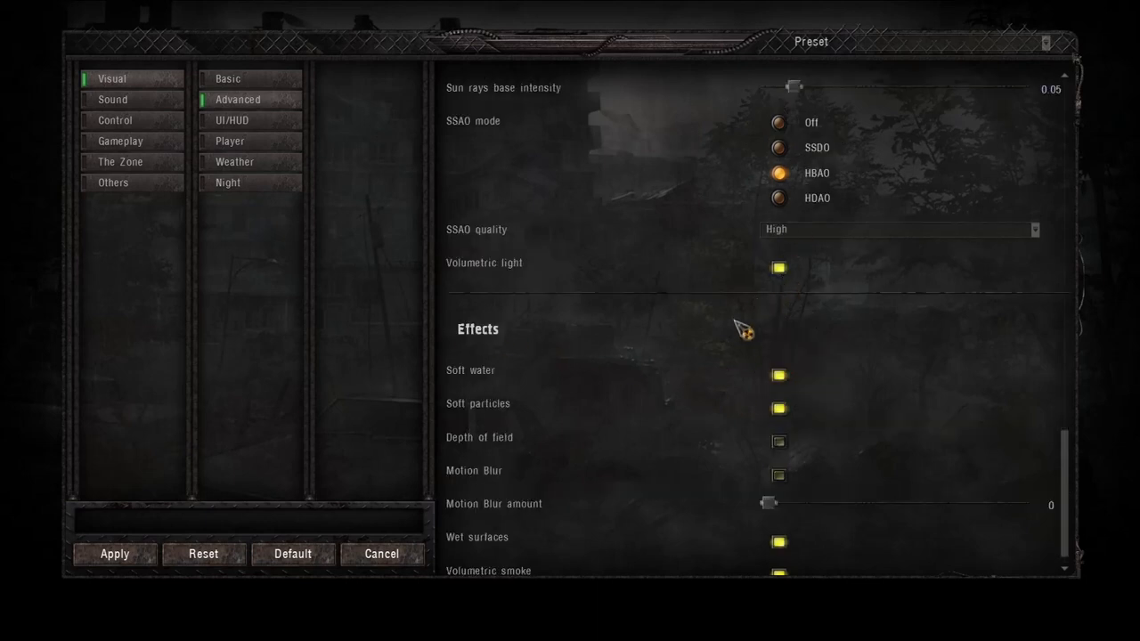
scroll(735, 333, down, 1)
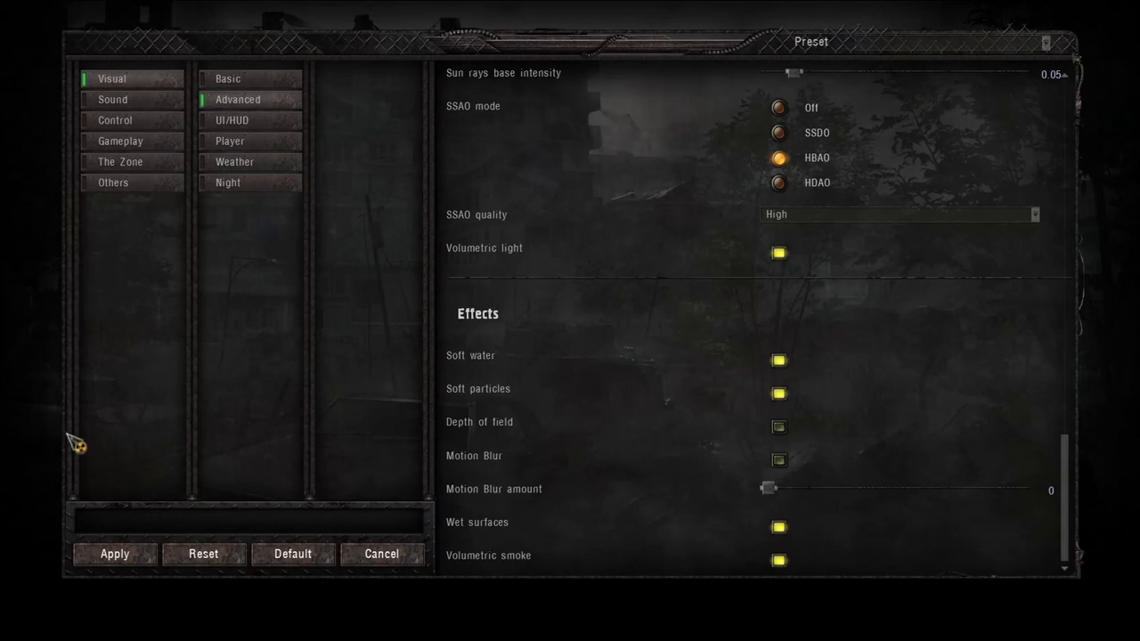
- Look through the UI/HUD, Player, Weather and Night pages of the visual settings
click(253, 123)
click(245, 144)
click(241, 163)
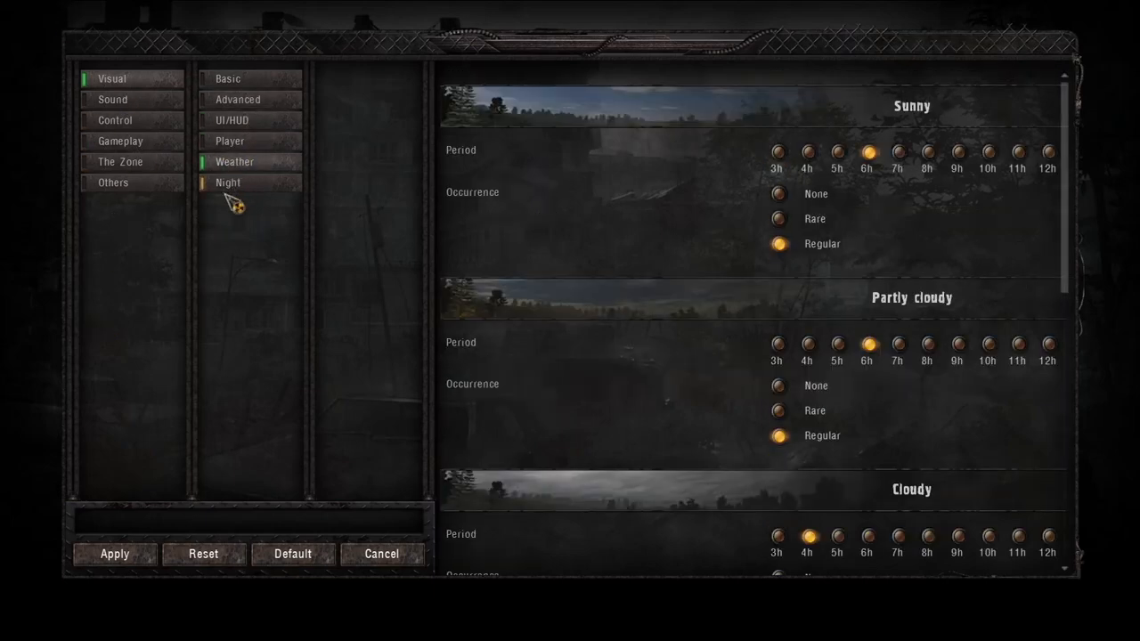
click(231, 185)
- Examine the disguise system options in the gameplay settings, from the considered equipment to movement, distance and time near NPCs
click(169, 143)
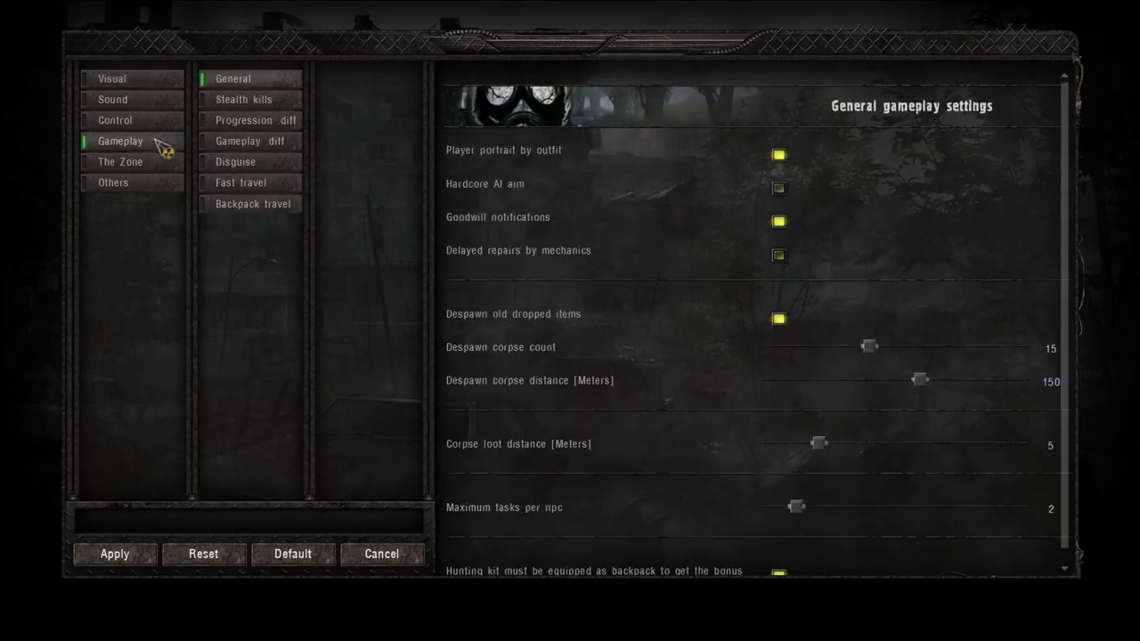
click(248, 168)
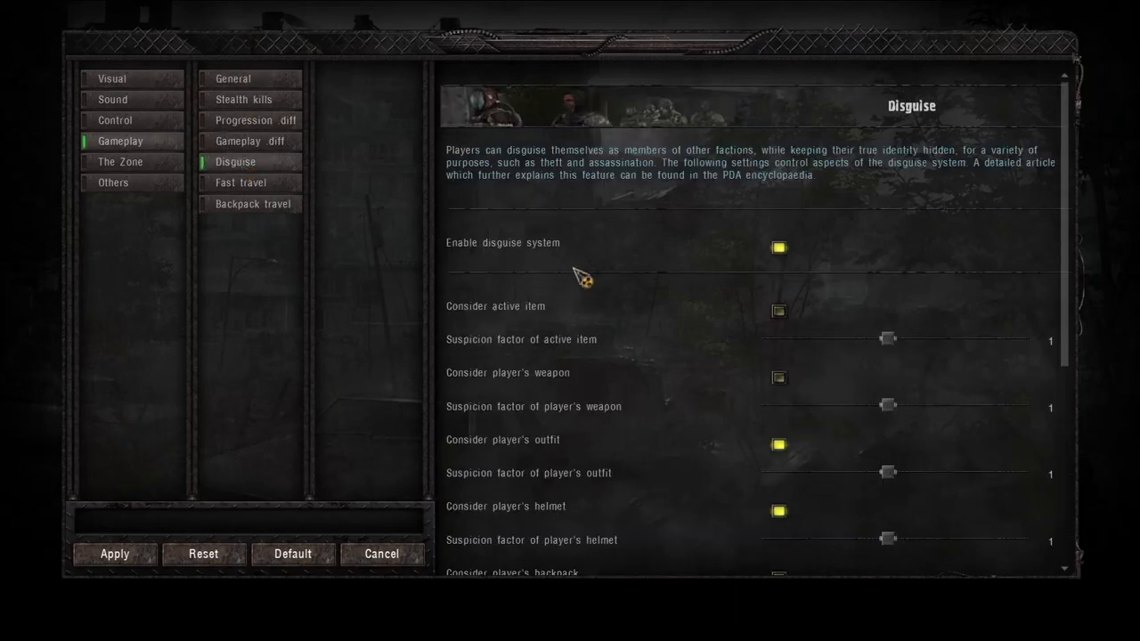
scroll(646, 350, down, 5)
scroll(653, 356, up, 5)
scroll(696, 369, down, 3)
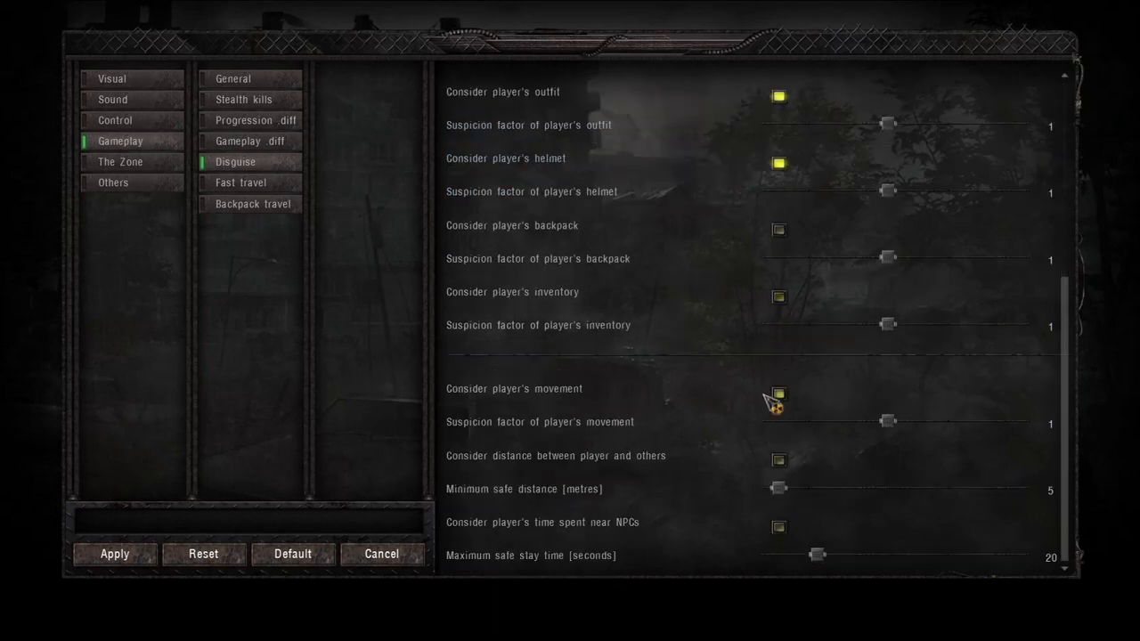
mouse_move(730, 526)
scroll(695, 506, up, 6)
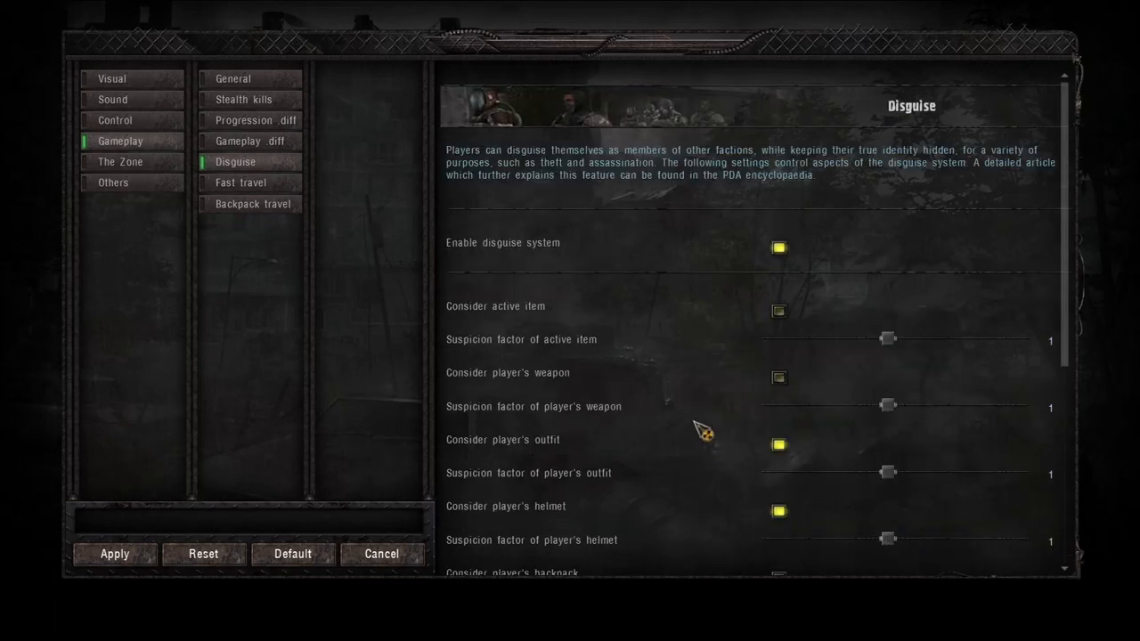
scroll(704, 433, down, 3)
scroll(702, 432, down, 2)
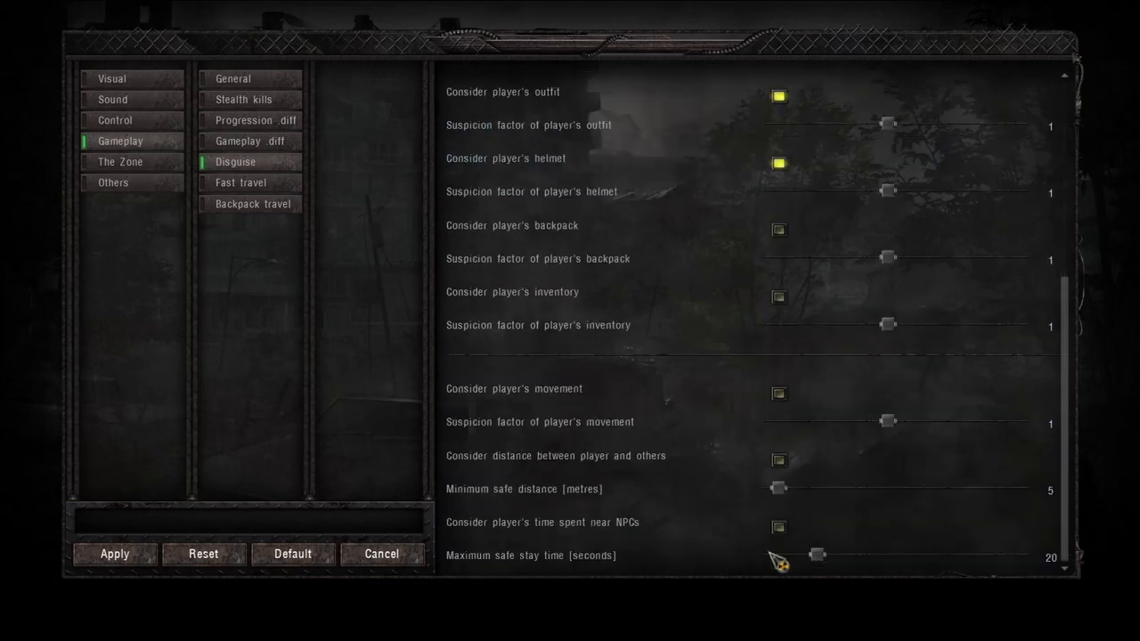
scroll(704, 392, up, 3)
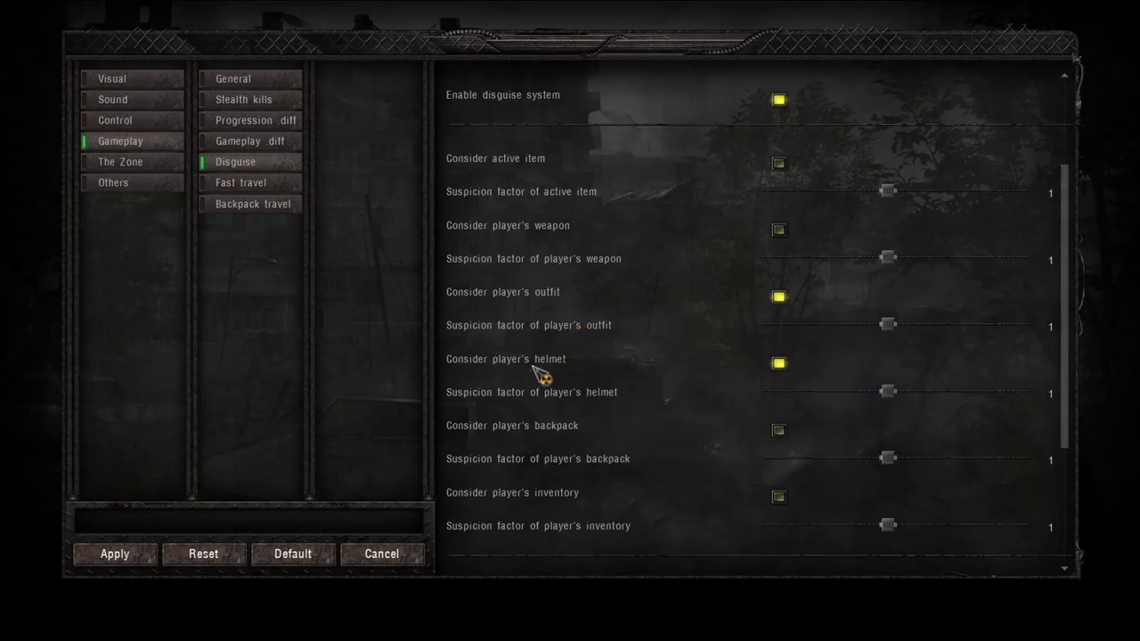
- Check the gameplay and progression difficulty pages and review the stealth kill options
click(267, 142)
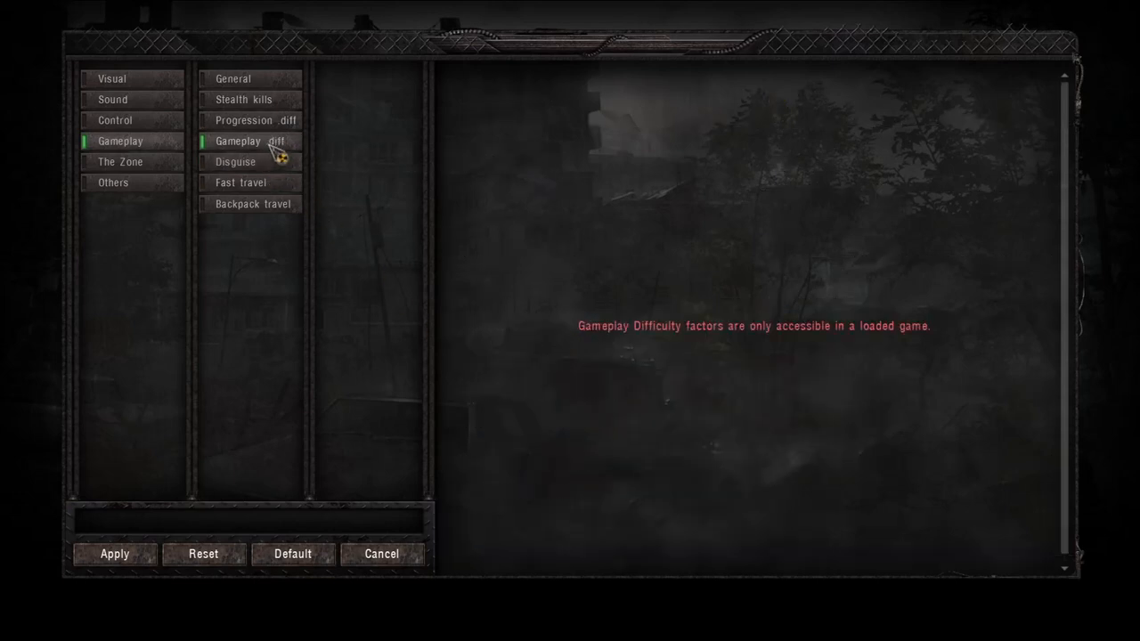
click(269, 123)
click(257, 102)
click(260, 141)
click(254, 124)
click(252, 142)
click(252, 106)
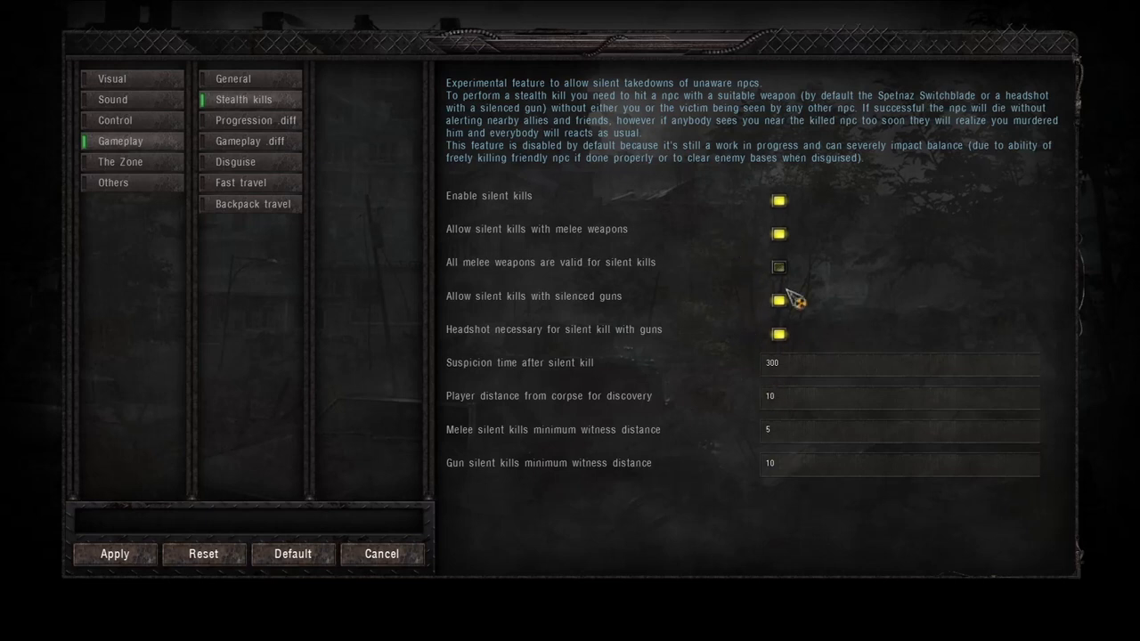
- Look over the Zone, Others, Gameplay and Sound settings and return to the basic video settings
click(143, 164)
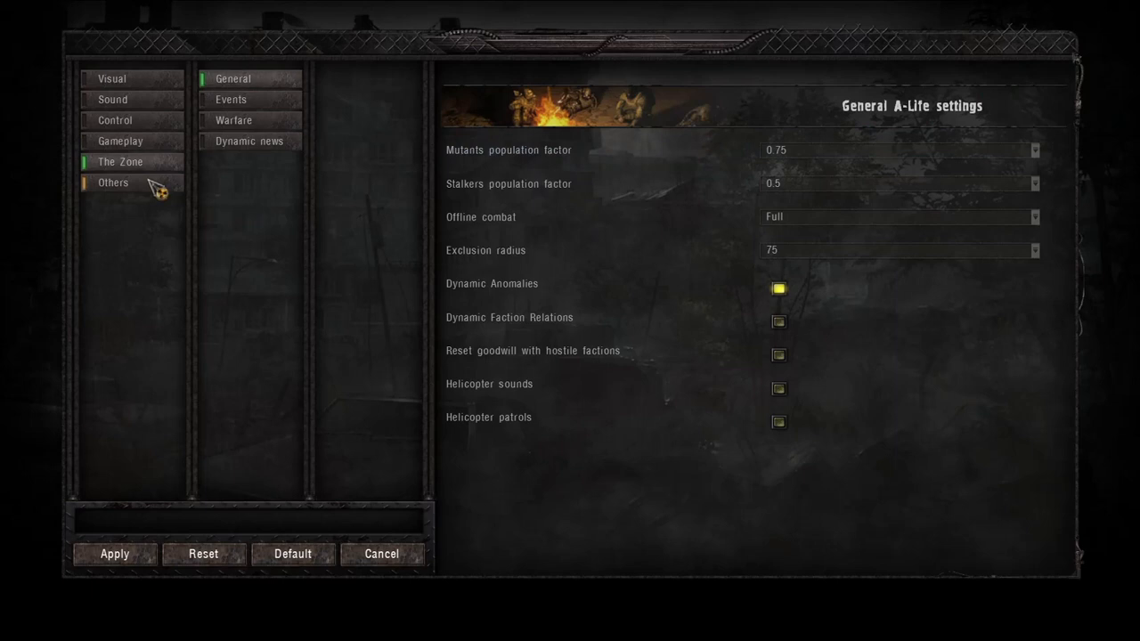
click(155, 186)
click(145, 142)
click(134, 103)
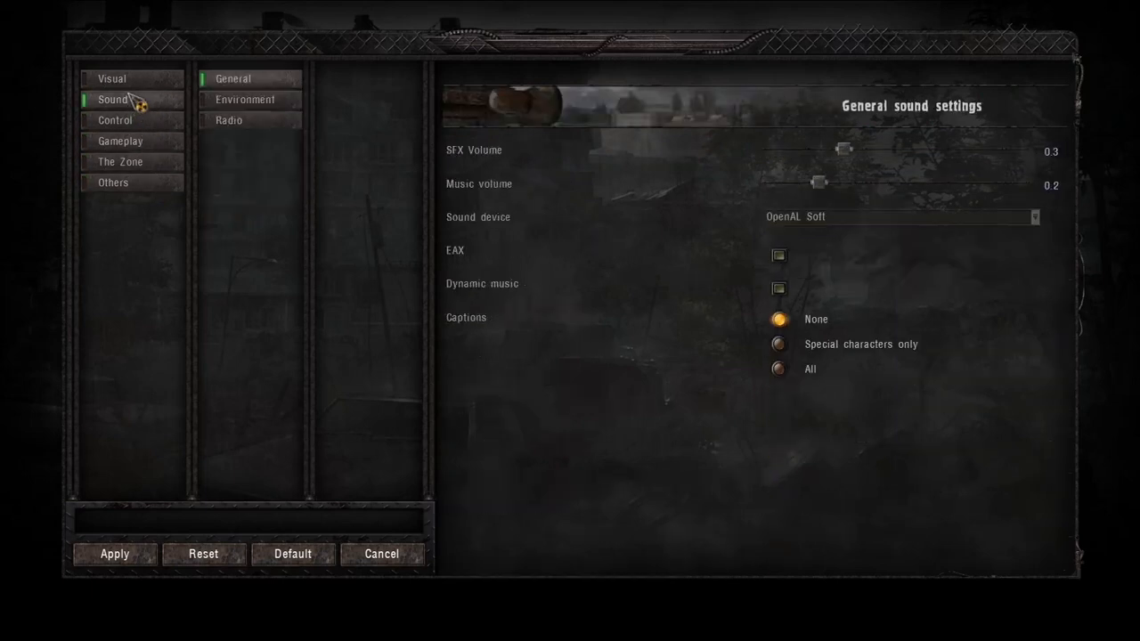
click(132, 82)
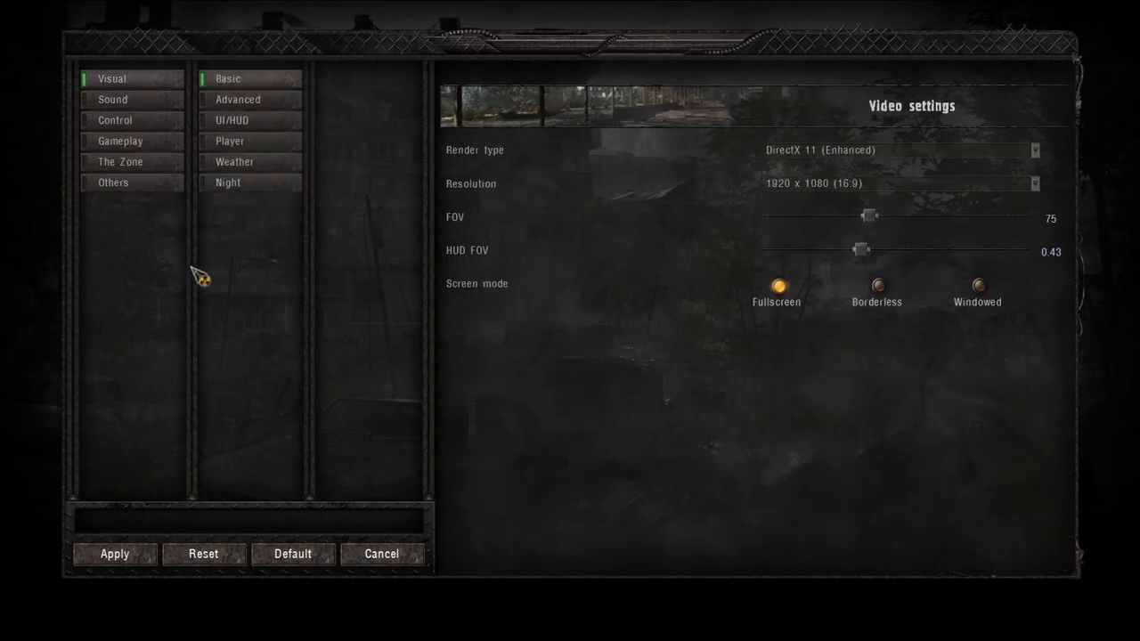